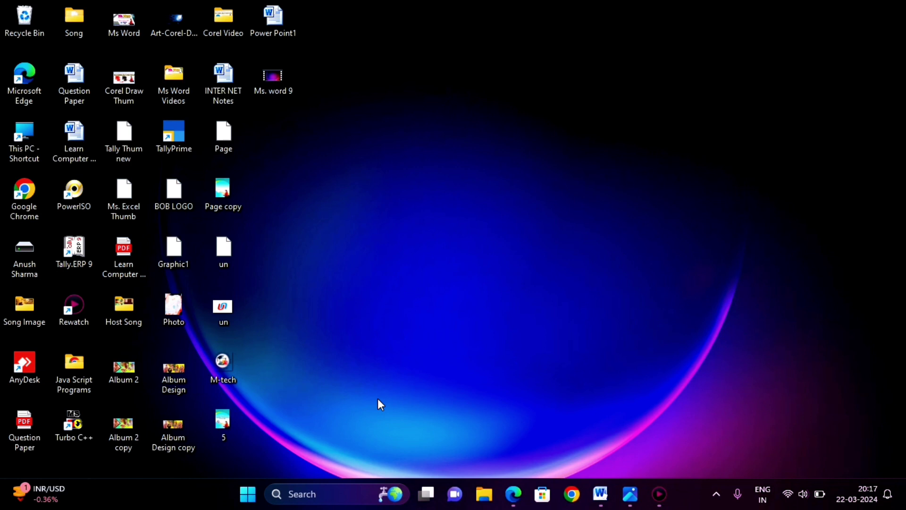
Bring up the New Airtel Logo.PNG reference image, and launch CorelDRAW 12 with a new blank graphic.
{"action": "key", "text": "alt+Tab"}
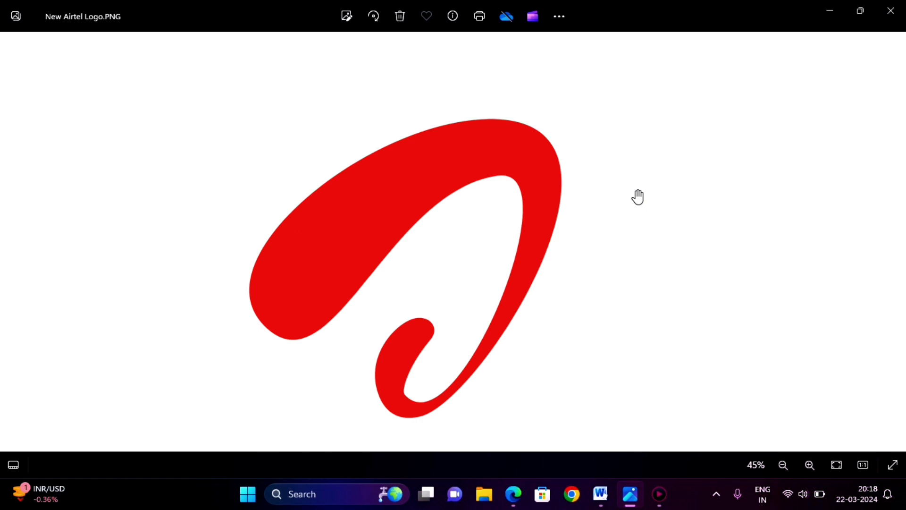
{"action": "key", "text": "super"}
{"action": "type", "text": "corel"}
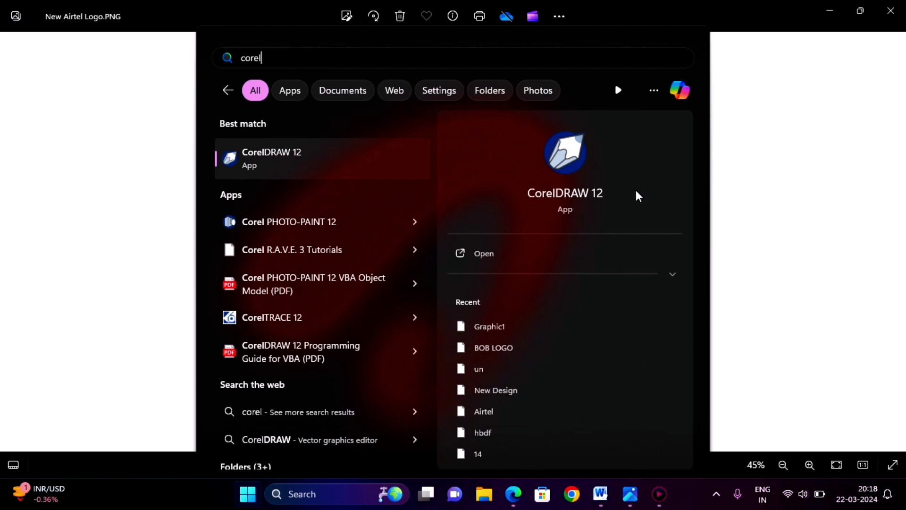
{"action": "key", "text": "Return"}
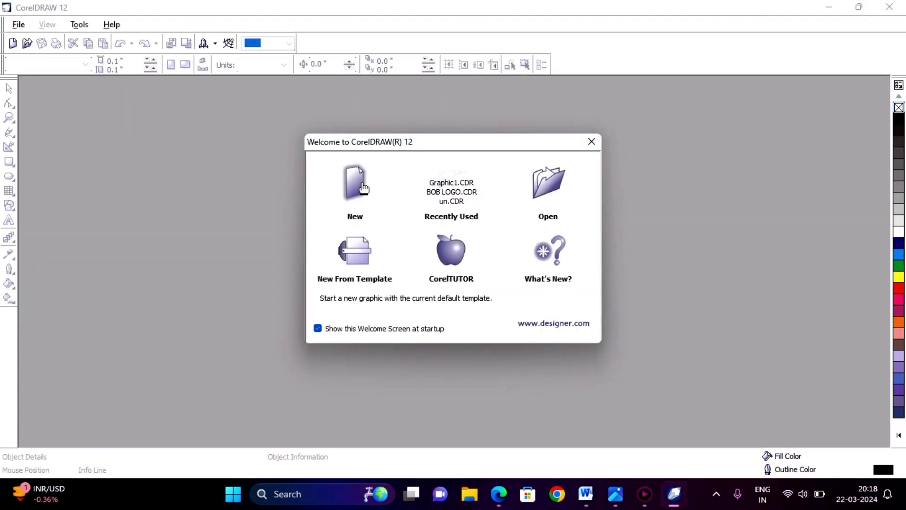
{"action": "left_click", "coordinate": [363, 188]}
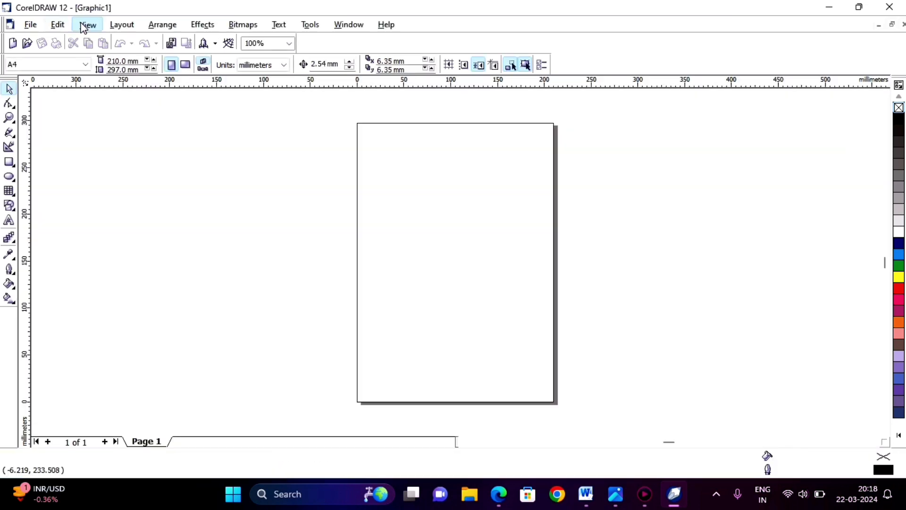
Hide the page border so the drawing area is blank.
{"action": "left_click", "coordinate": [87, 24]}
{"action": "mouse_move", "coordinate": [121, 186]}
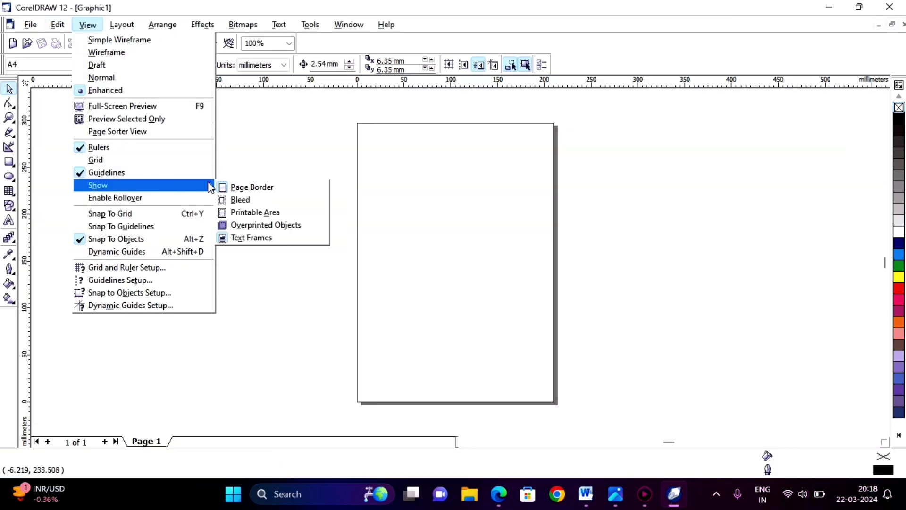
{"action": "left_click", "coordinate": [243, 187]}
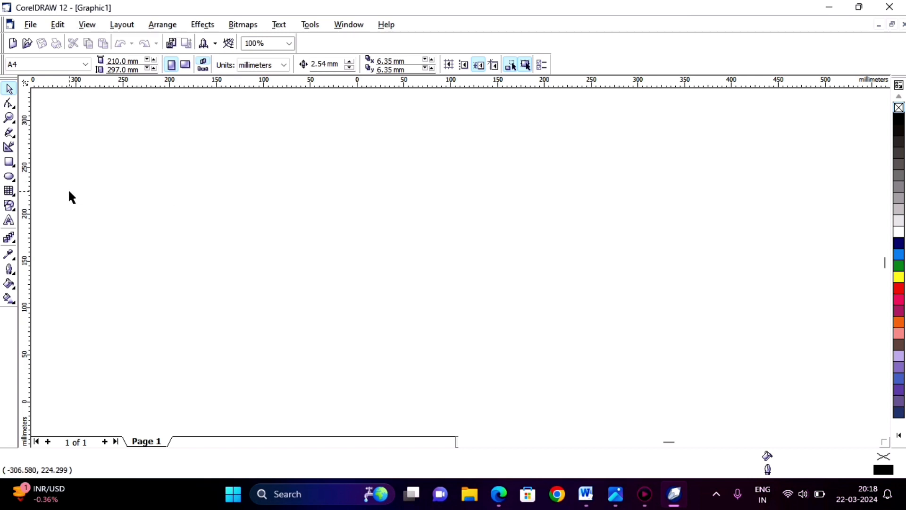
Draw a circle about 87 mm in diameter with the Ellipse tool in CorelDRAW.
{"action": "left_click", "coordinate": [10, 179]}
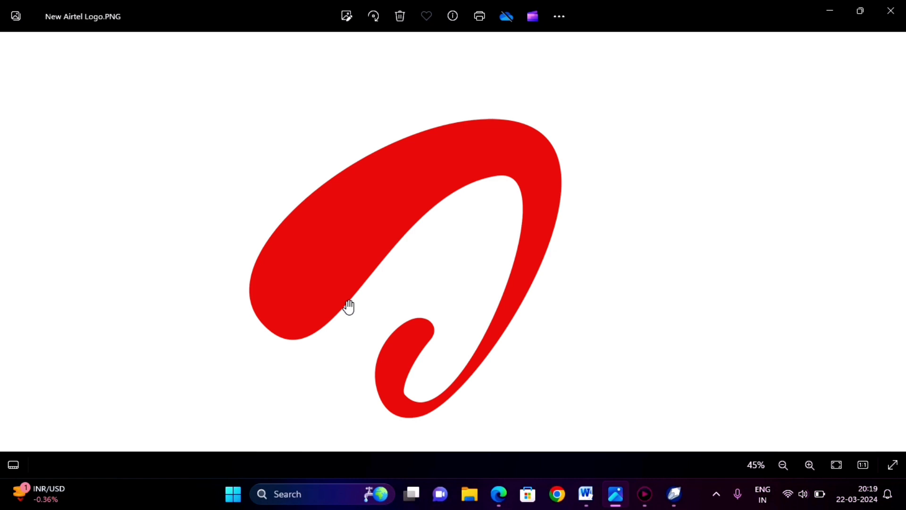
{"action": "key", "text": "alt+Tab"}
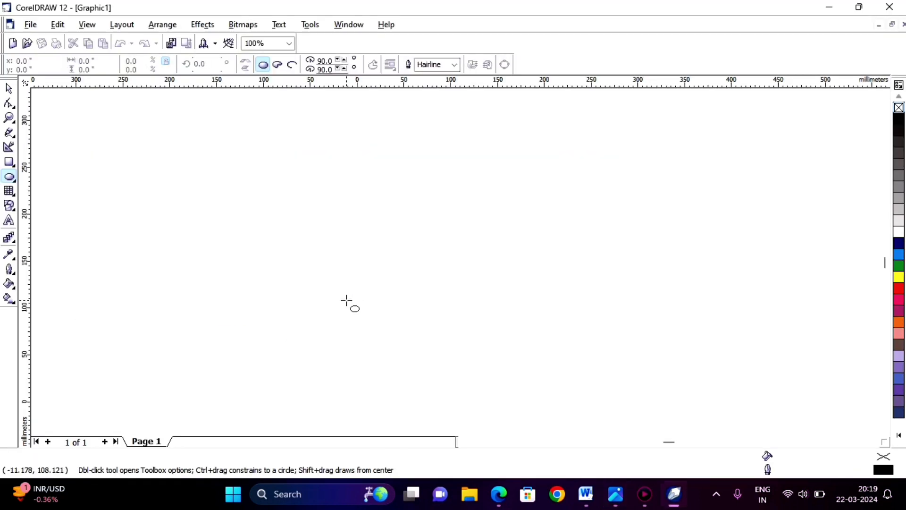
{"action": "left_click_drag", "start_coordinate": [352, 175], "coordinate": [488, 343]}
{"action": "left_click_drag", "start_coordinate": [450, 293], "coordinate": [418, 256]}
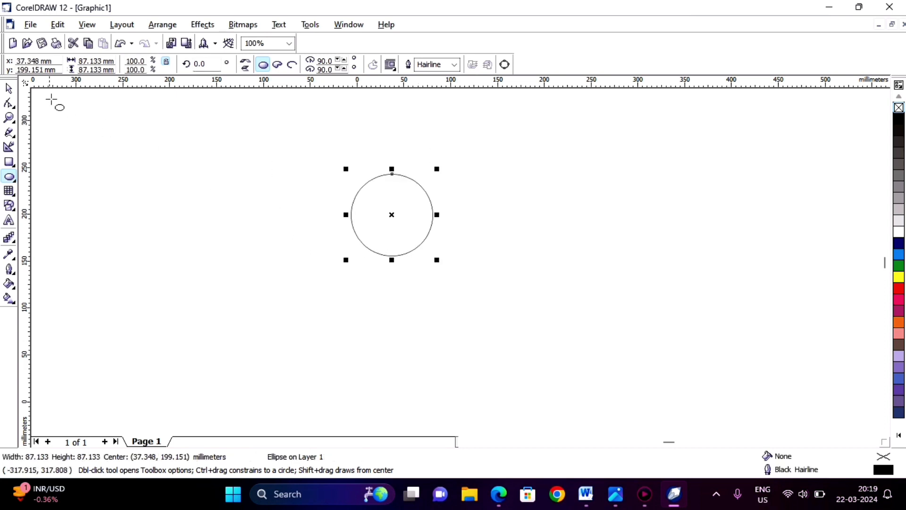
Enlarge the circle to about 220 mm in diameter and shift it slightly up and to the left.
{"action": "left_click", "coordinate": [9, 88]}
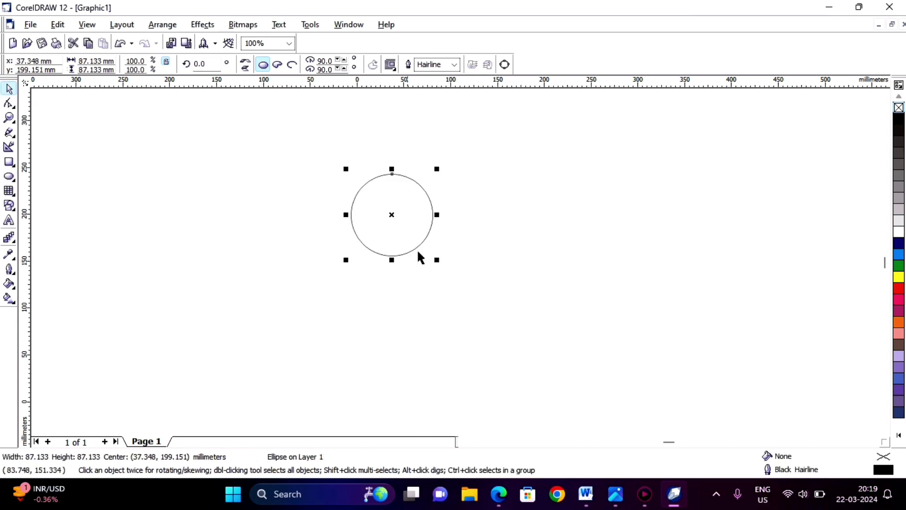
{"action": "left_click_drag", "start_coordinate": [437, 260], "coordinate": [609, 392]}
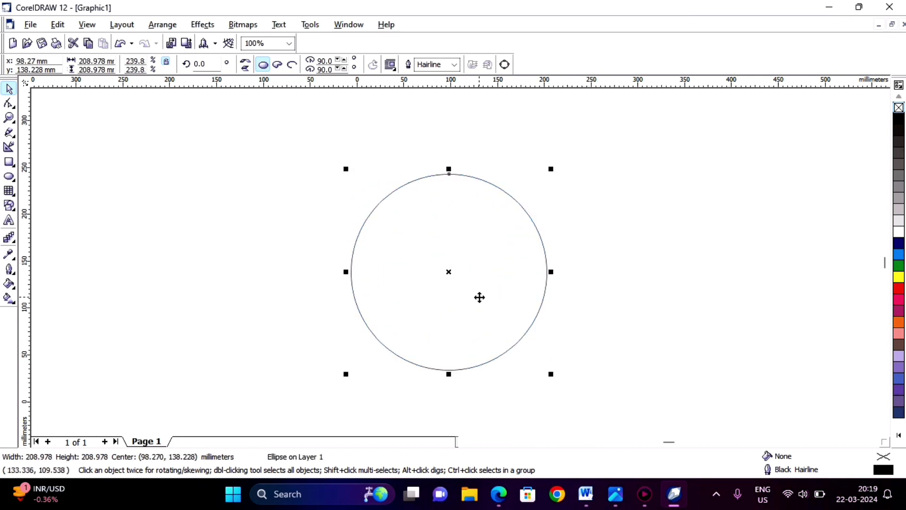
{"action": "left_click_drag", "start_coordinate": [480, 297], "coordinate": [457, 286]}
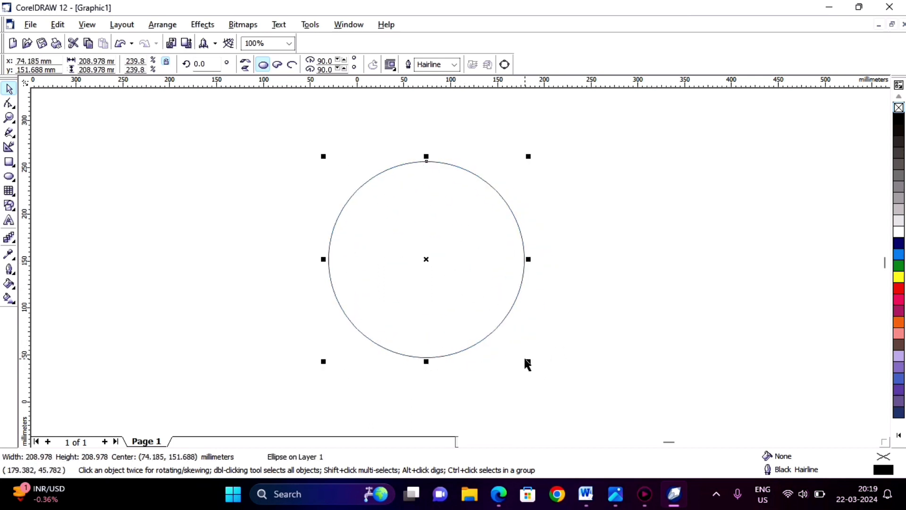
{"action": "left_click_drag", "start_coordinate": [528, 361], "coordinate": [550, 383]}
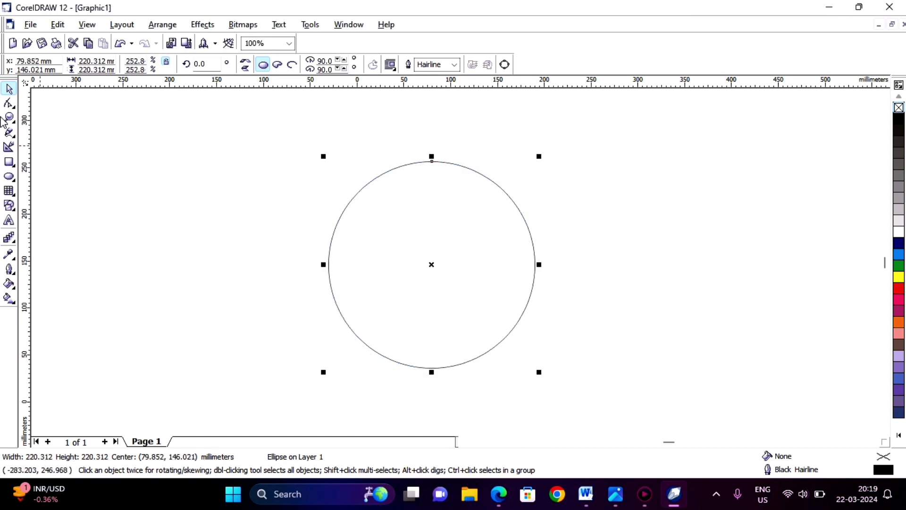
{"action": "left_click", "coordinate": [9, 104]}
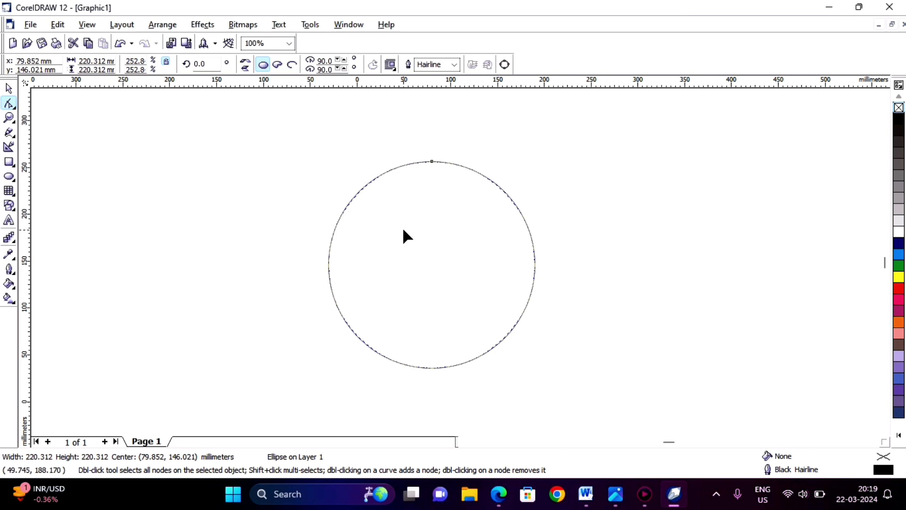
{"action": "left_click", "coordinate": [9, 88]}
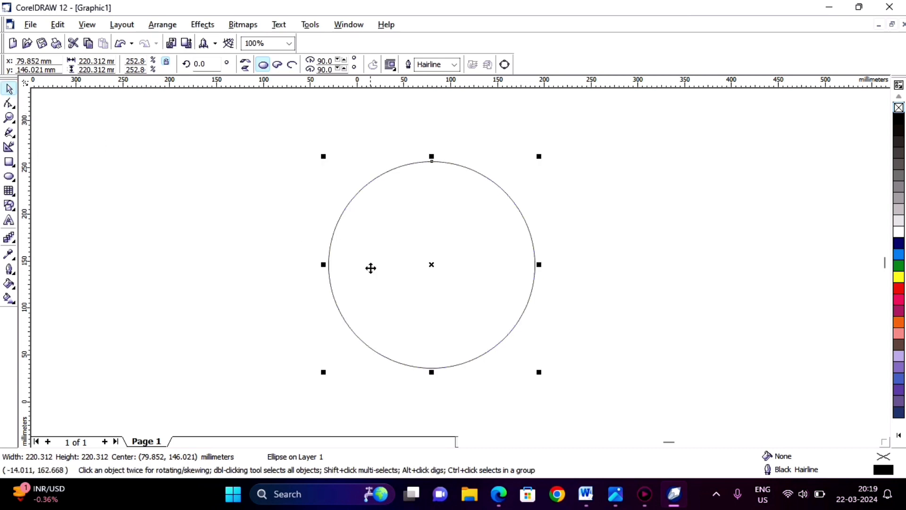
{"action": "right_click", "coordinate": [353, 292]}
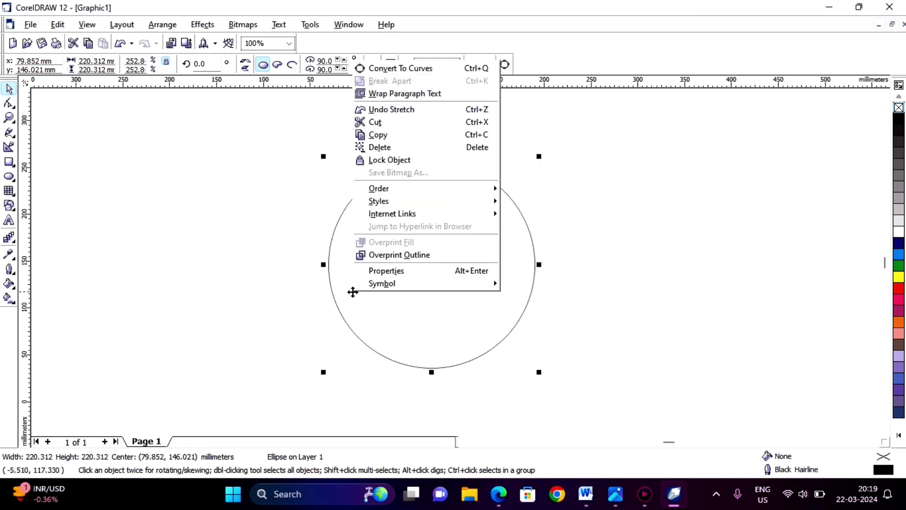
{"action": "left_click", "coordinate": [246, 314]}
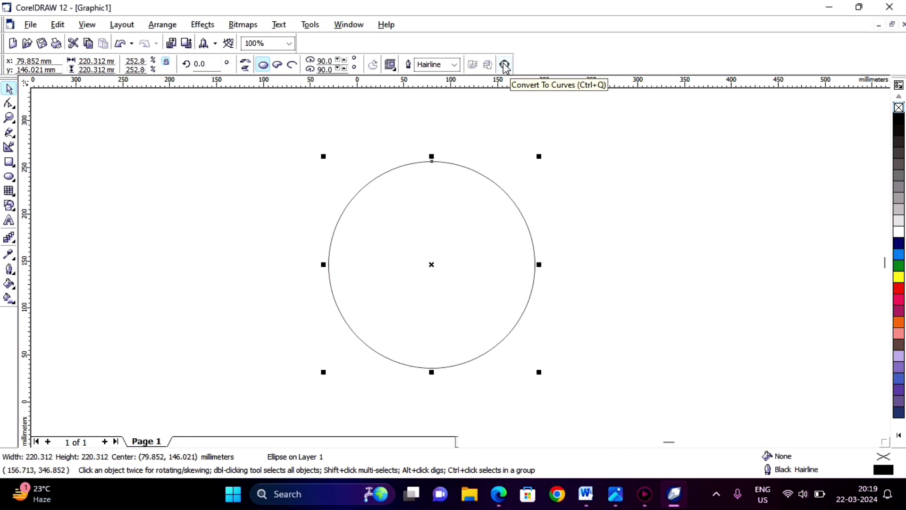
Convert the circle to curves and pull its bottom node up to just below the top node, forming an arch.
{"action": "right_click", "coordinate": [415, 238]}
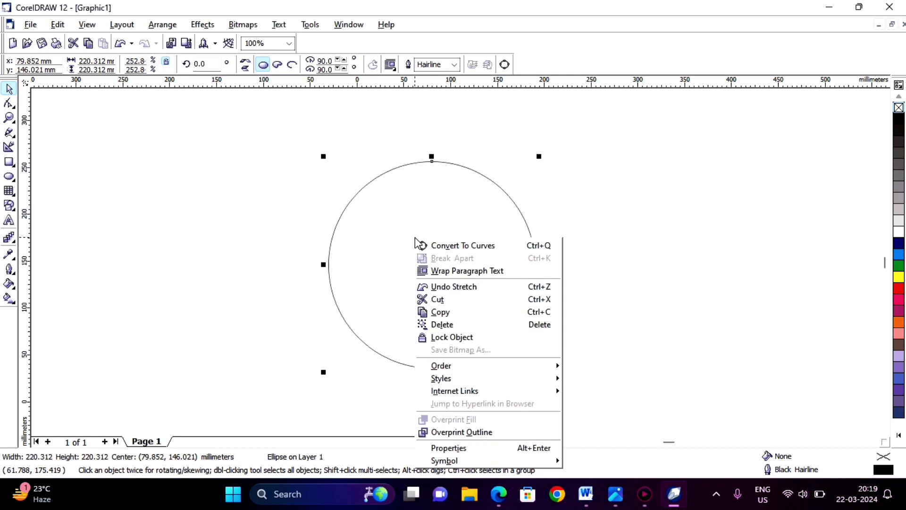
{"action": "left_click", "coordinate": [452, 247]}
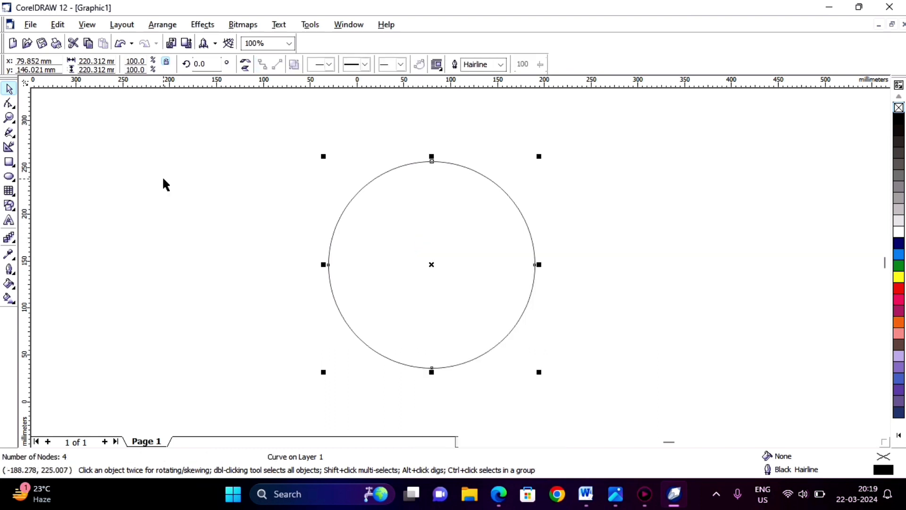
{"action": "left_click", "coordinate": [9, 104]}
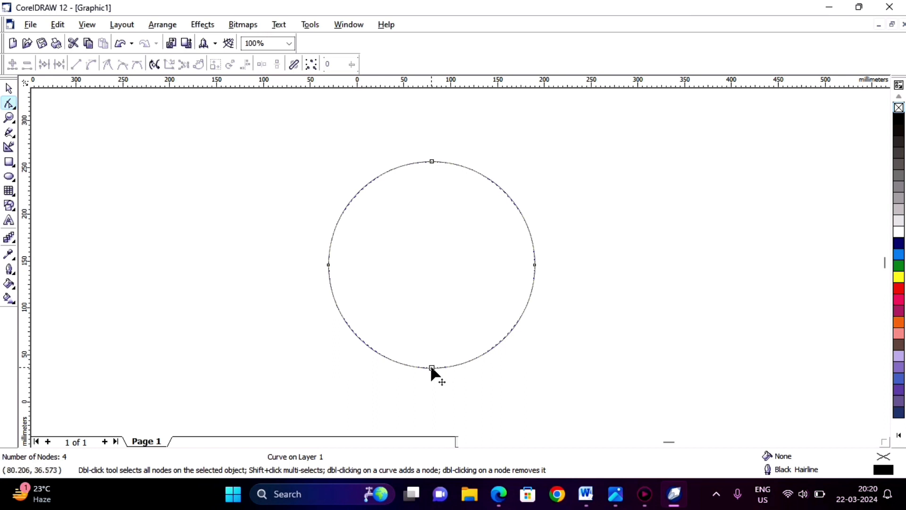
{"action": "left_click_drag", "start_coordinate": [432, 366], "coordinate": [437, 188]}
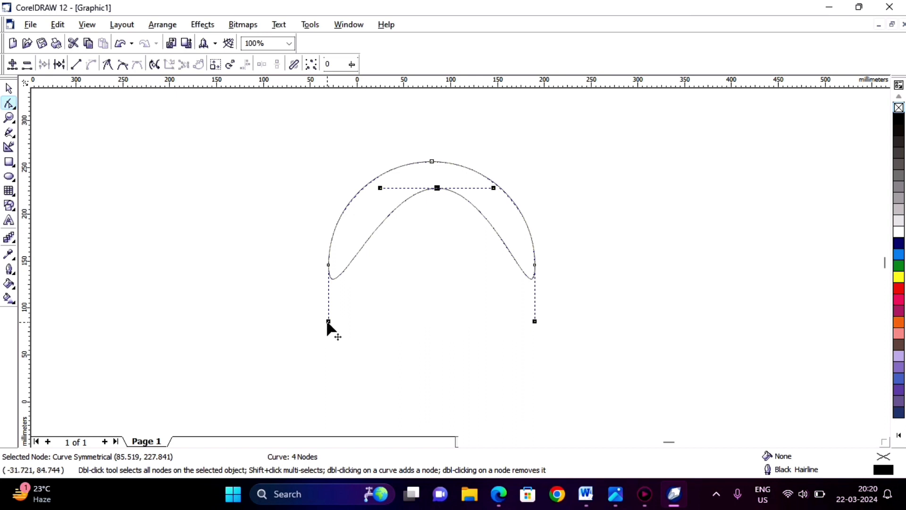
Tilt the left node's control handles diagonally to round off the arch's left end, dismissing the memory warning.
{"action": "left_click_drag", "start_coordinate": [329, 322], "coordinate": [361, 291]}
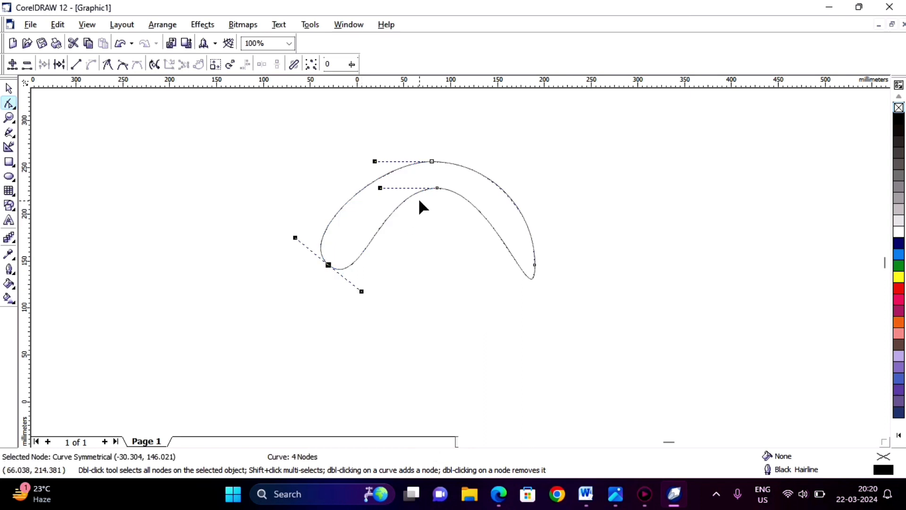
{"action": "mouse_move", "coordinate": [328, 266]}
{"action": "left_mouse_down"}
{"action": "mouse_move", "coordinate": [302, 295]}
{"action": "mouse_move", "coordinate": [323, 265]}
{"action": "left_mouse_up"}
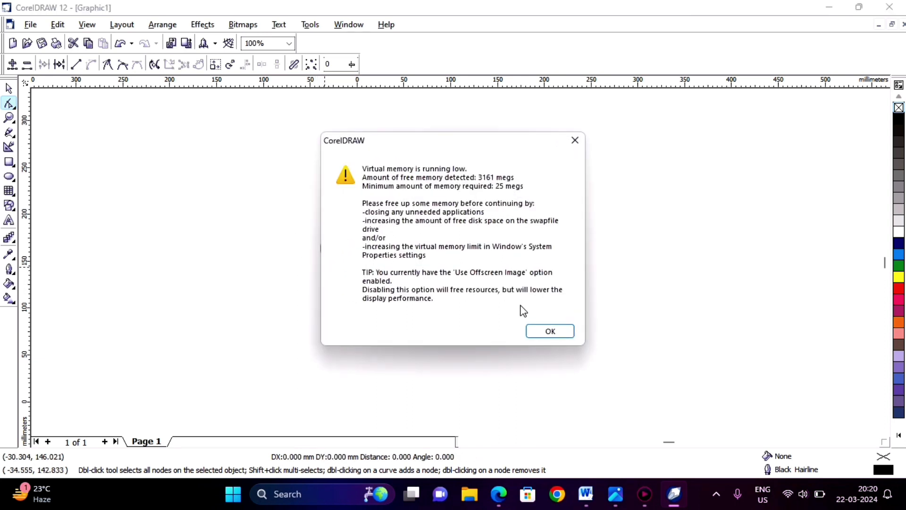
{"action": "left_click", "coordinate": [551, 332]}
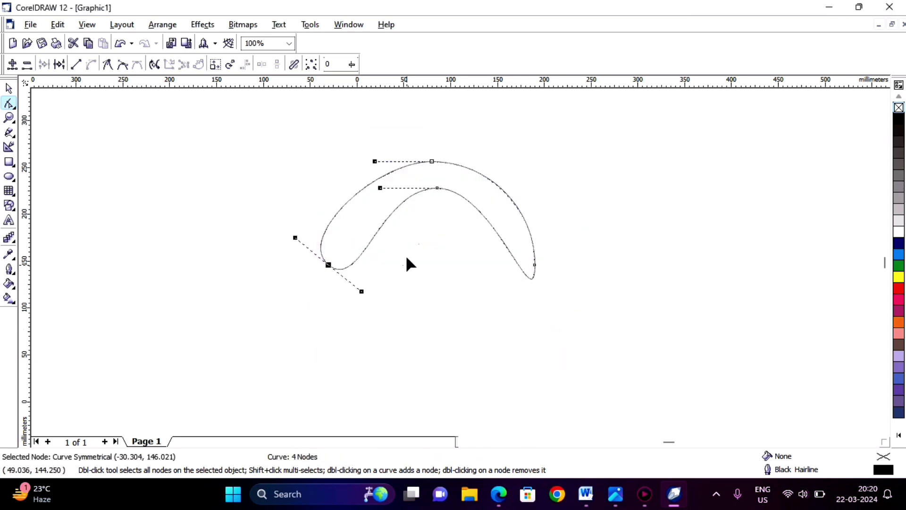
Add a node at the arch's lower right tip and move it down and left to about (26, 86) mm.
{"action": "left_click", "coordinate": [530, 277]}
{"action": "double_click", "coordinate": [530, 277]}
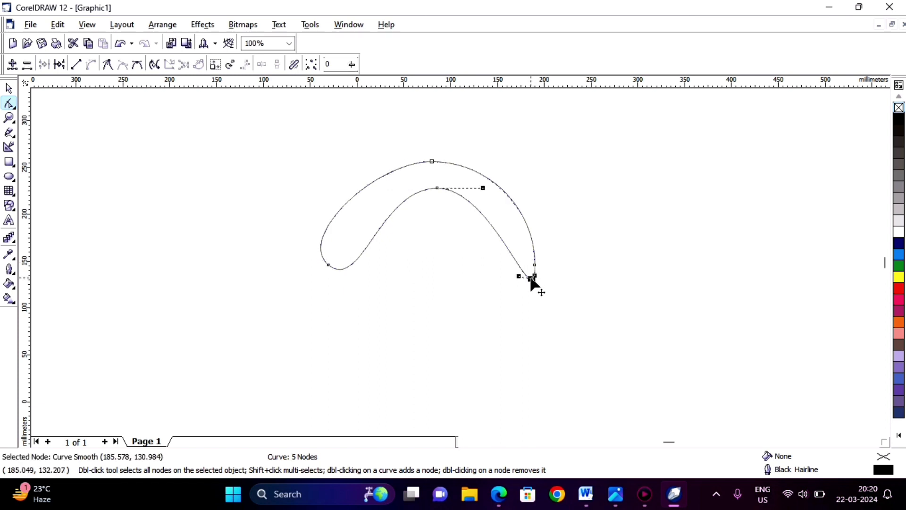
{"action": "left_click_drag", "start_coordinate": [531, 279], "coordinate": [382, 320]}
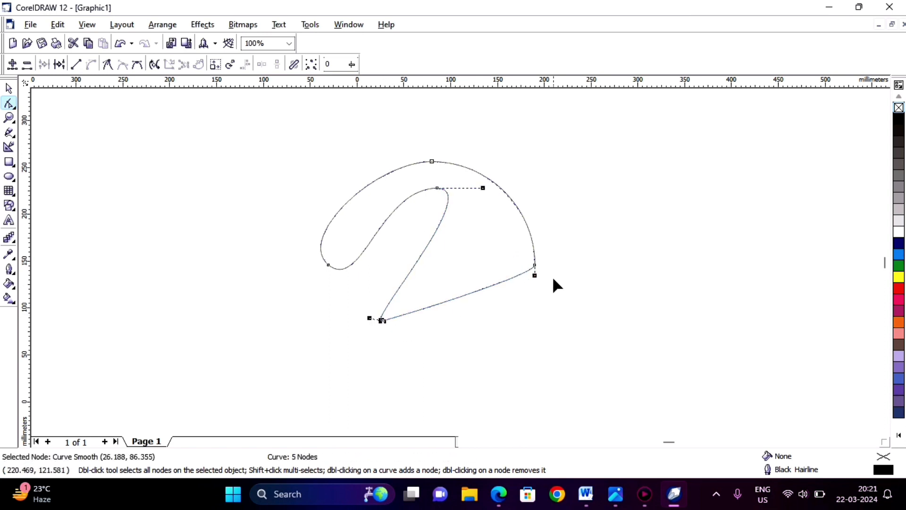
Move the shape's right node inward, adjust its handle and delete the node to smooth the outer right curve.
{"action": "left_click_drag", "start_coordinate": [534, 267], "coordinate": [450, 278]}
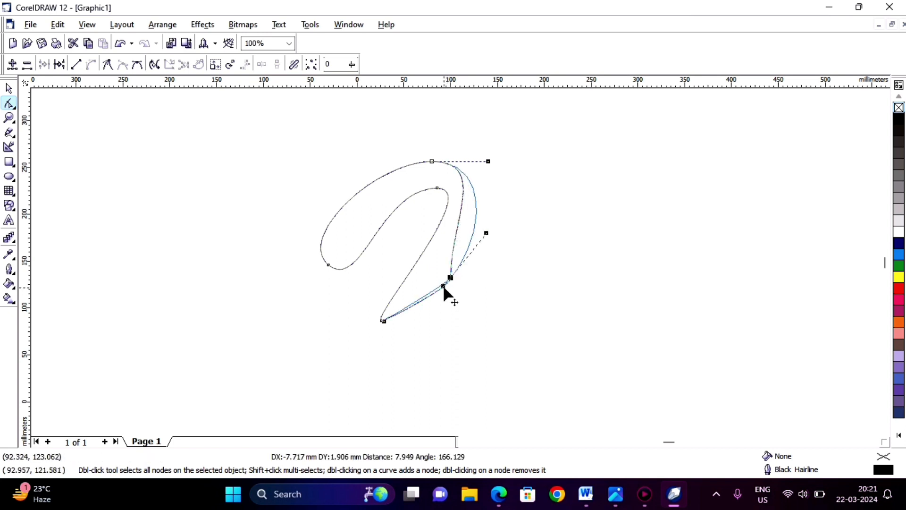
{"action": "left_click_drag", "start_coordinate": [443, 286], "coordinate": [446, 288]}
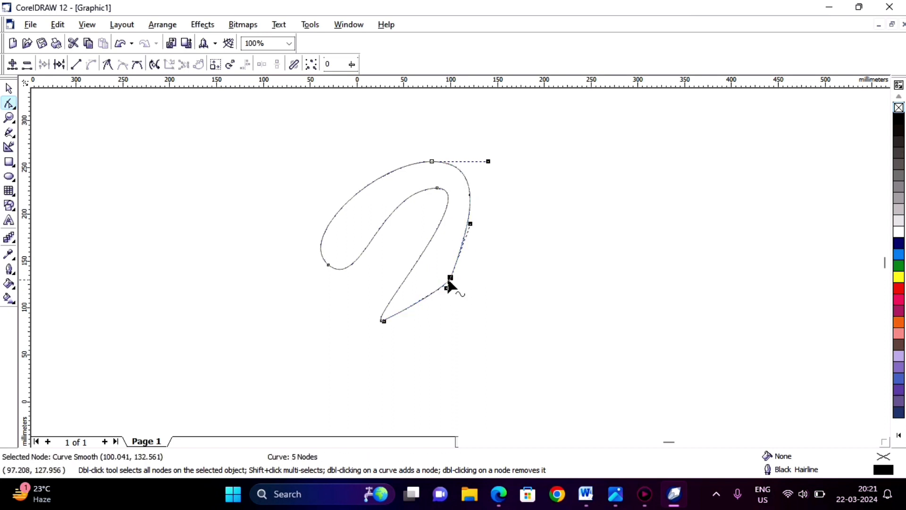
{"action": "double_click", "coordinate": [450, 278]}
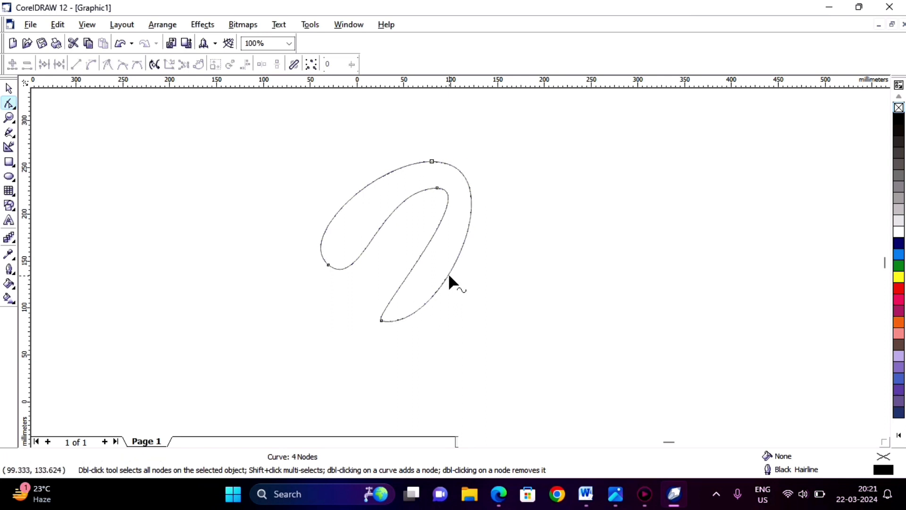
Add a node on the inner curve's upper left slope and shift it slightly to about (57, 207) mm.
{"action": "left_click", "coordinate": [405, 200]}
{"action": "double_click", "coordinate": [405, 200]}
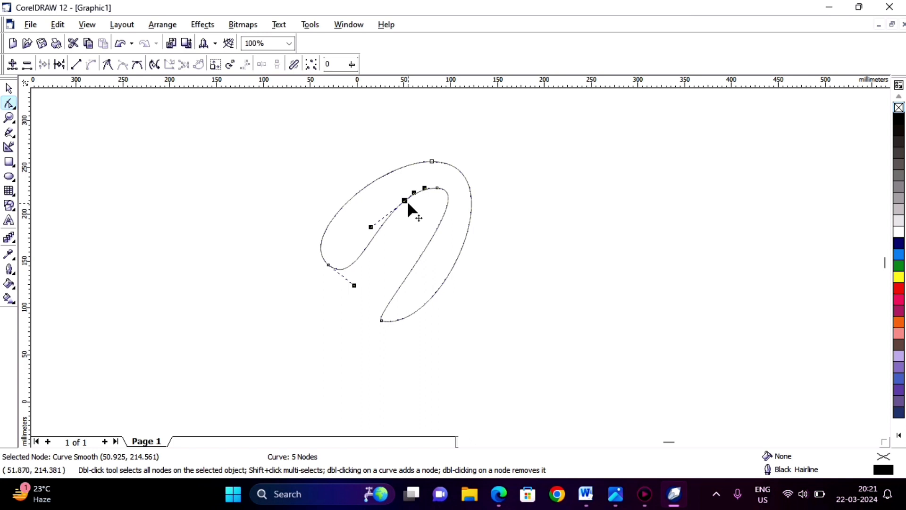
{"action": "left_click_drag", "start_coordinate": [407, 202], "coordinate": [411, 208]}
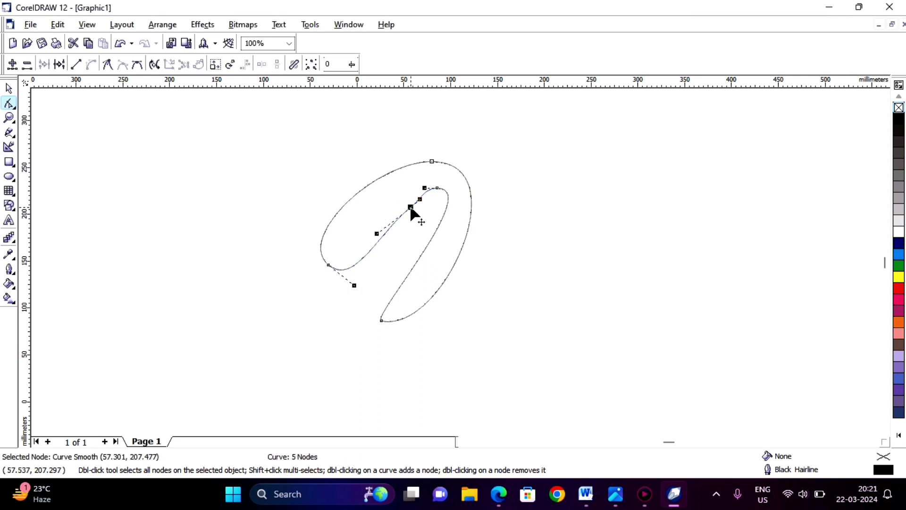
Replace the inner curve's top node with one at the bend near (87, 218) mm and stretch its lower handle outward to the right.
{"action": "left_click", "coordinate": [436, 188]}
{"action": "double_click", "coordinate": [436, 188]}
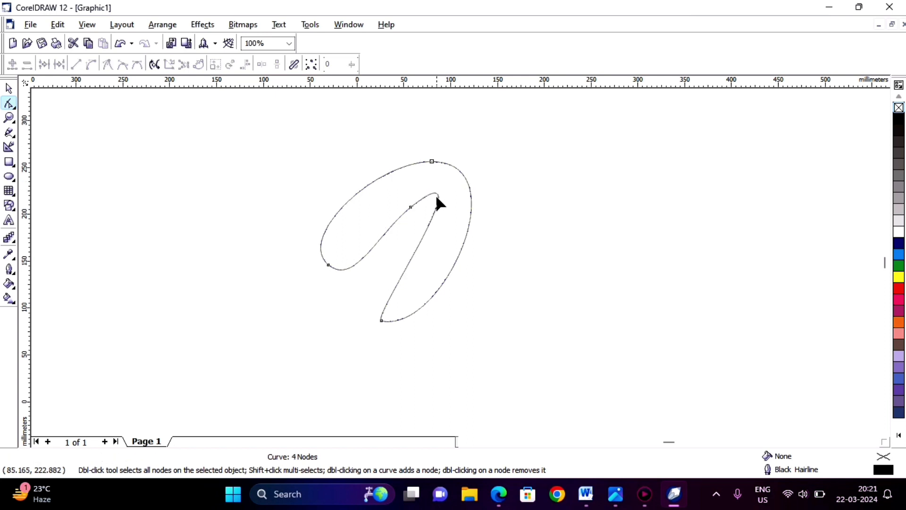
{"action": "left_click", "coordinate": [438, 195]}
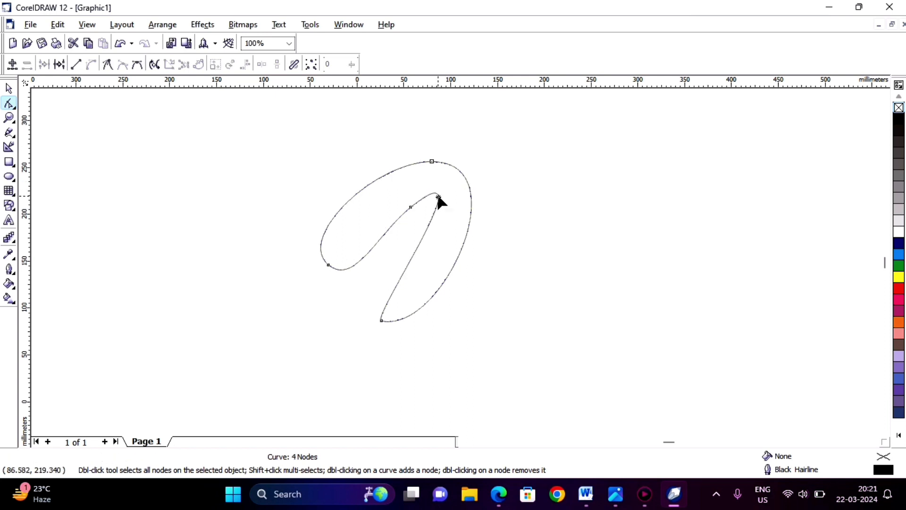
{"action": "double_click", "coordinate": [438, 197]}
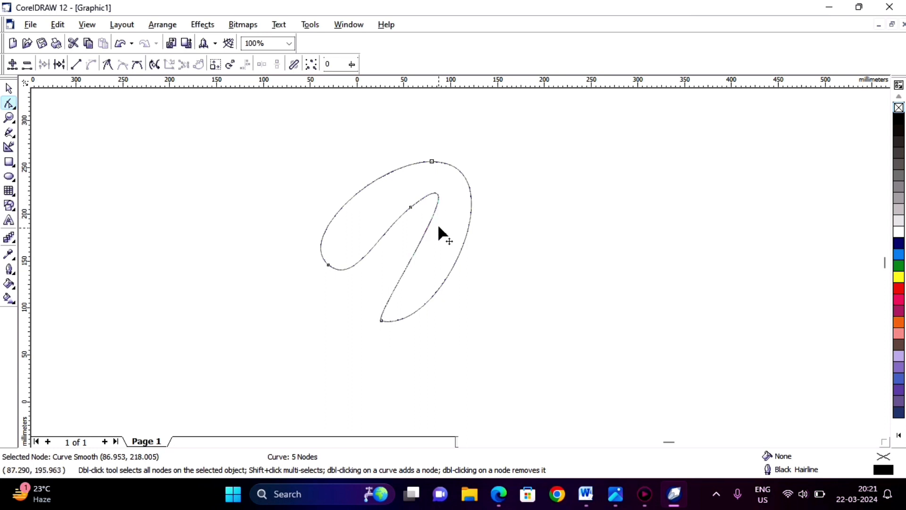
{"action": "mouse_move", "coordinate": [439, 220]}
{"action": "left_mouse_down"}
{"action": "mouse_move", "coordinate": [438, 237]}
{"action": "mouse_move", "coordinate": [455, 245]}
{"action": "mouse_move", "coordinate": [465, 240]}
{"action": "mouse_move", "coordinate": [465, 220]}
{"action": "left_mouse_up"}
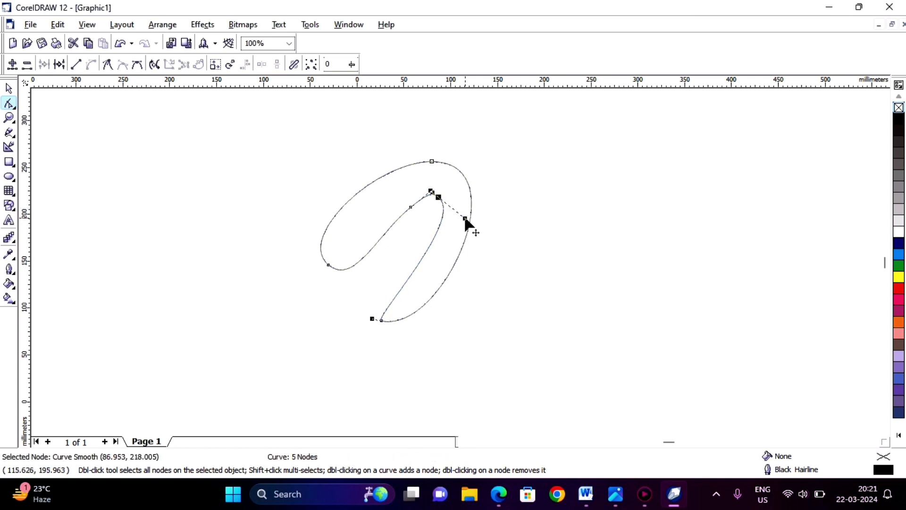
Compare with the reference logo and add two nodes on the outer right curve, moved inward to about (101, 181) and (55, 111) mm.
{"action": "scroll", "coordinate": [199, 170], "scroll_direction": "left", "scroll_amount": 3}
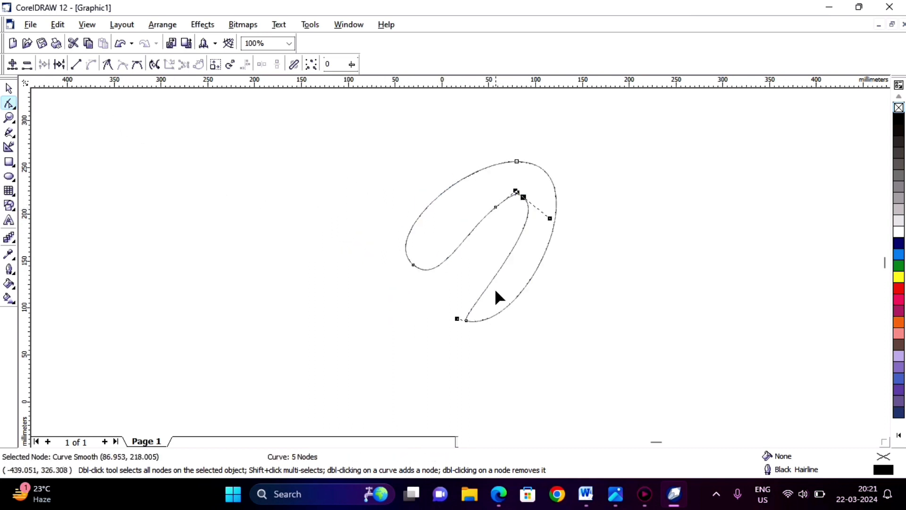
{"action": "key", "text": "alt+Tab"}
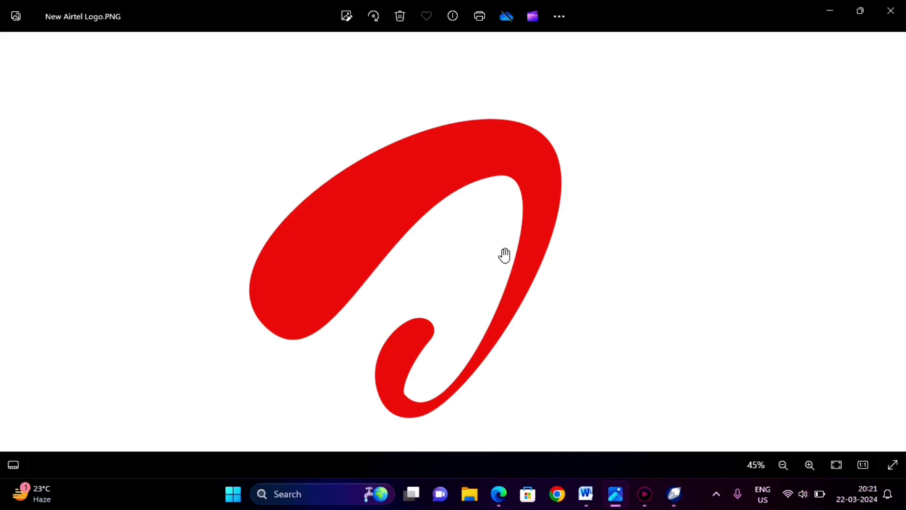
{"action": "key", "text": "alt+Tab"}
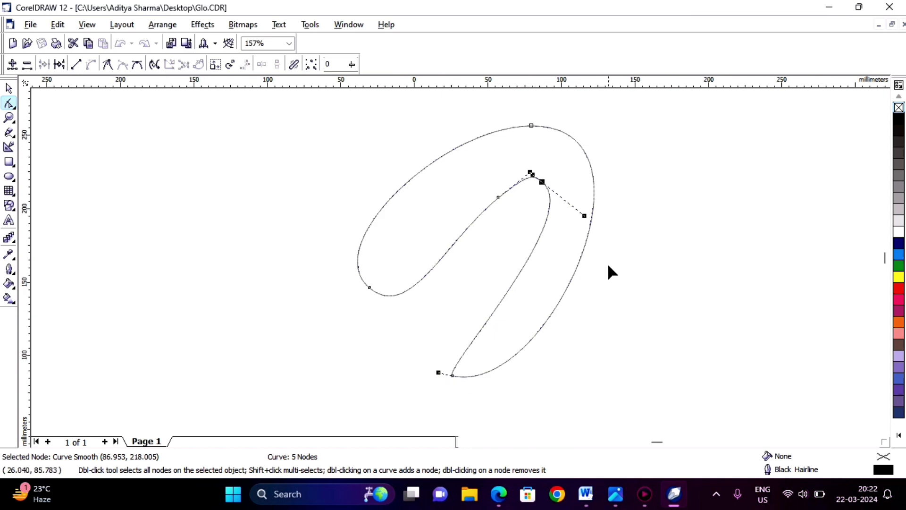
{"action": "left_click", "coordinate": [587, 236]}
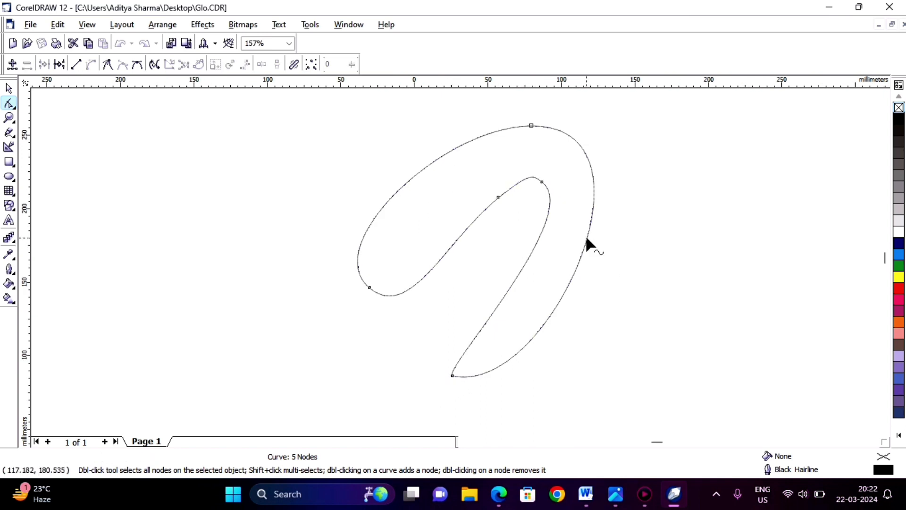
{"action": "double_click", "coordinate": [586, 237]}
{"action": "left_click_drag", "start_coordinate": [587, 237], "coordinate": [562, 237]}
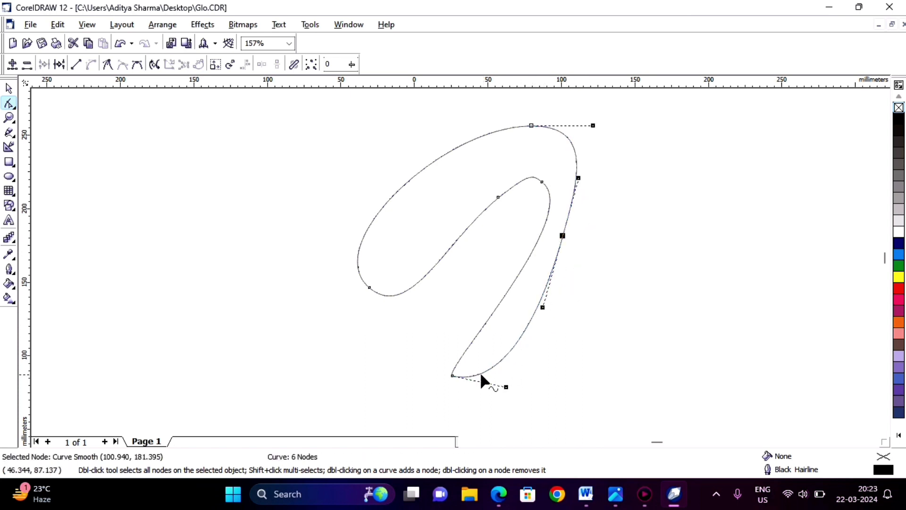
{"action": "double_click", "coordinate": [514, 346]}
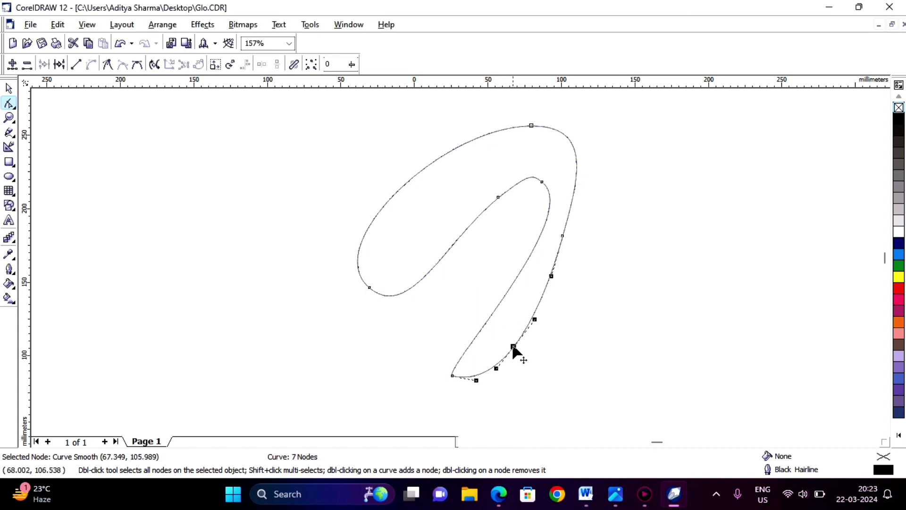
{"action": "left_click_drag", "start_coordinate": [513, 347], "coordinate": [496, 339]}
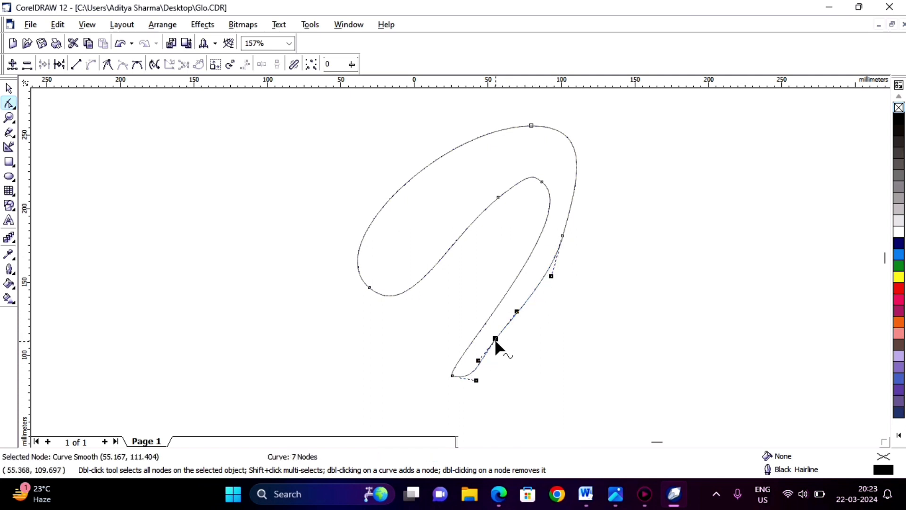
{"action": "left_click", "coordinate": [451, 376]}
{"action": "key", "text": "Delete"}
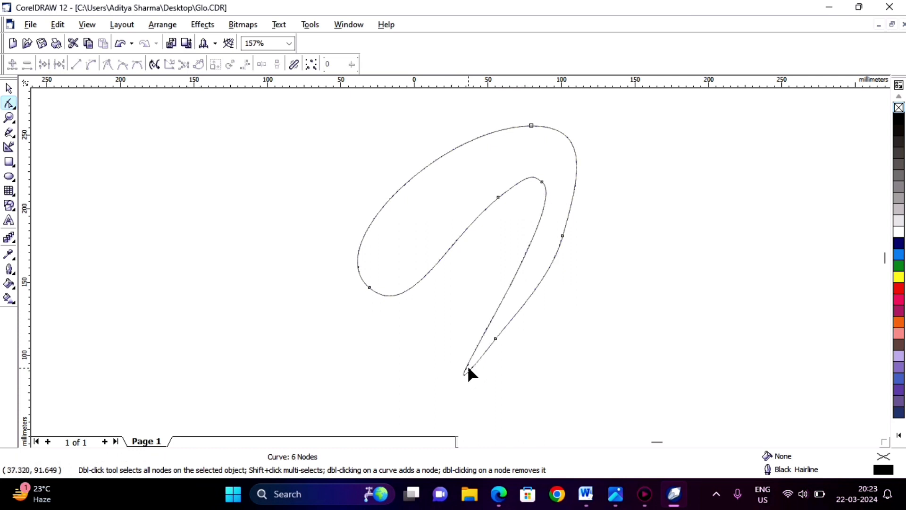
{"action": "key", "text": "ctrl+z"}
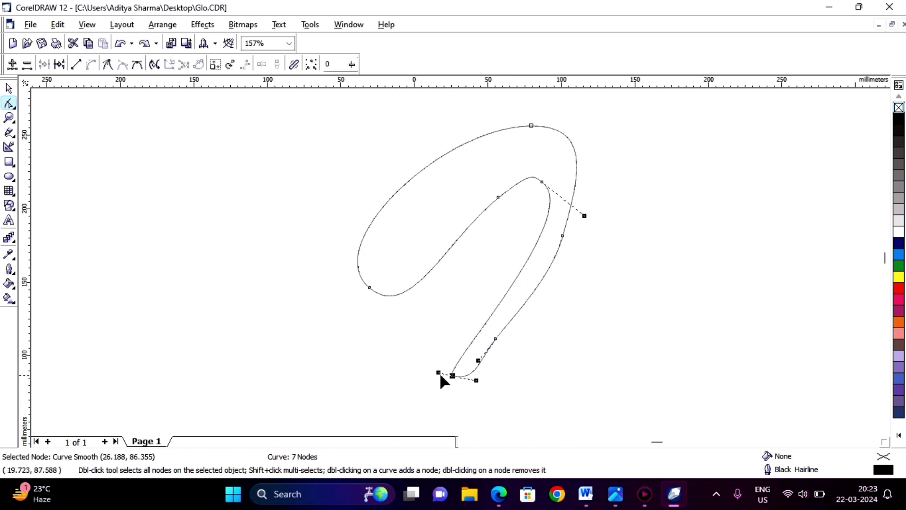
Reposition the bottom tip node, add a node beside it, raise the new node to about (28, 123) mm and adjust its handle.
{"action": "left_click_drag", "start_coordinate": [452, 376], "coordinate": [455, 344]}
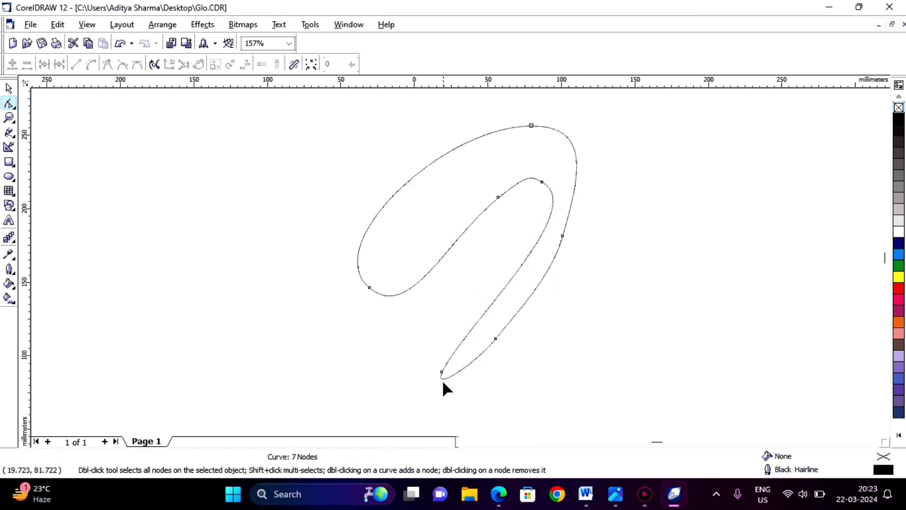
{"action": "left_click", "coordinate": [442, 372]}
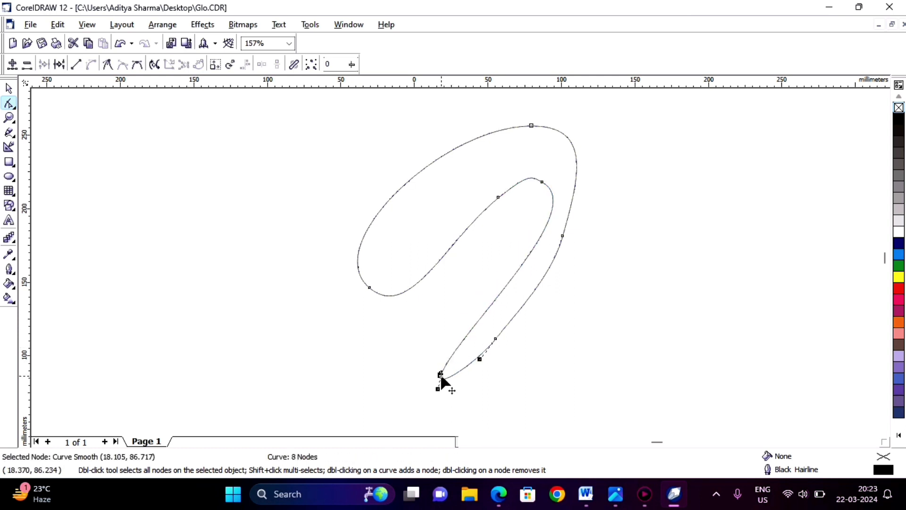
{"action": "left_click_drag", "start_coordinate": [440, 373], "coordinate": [454, 321]}
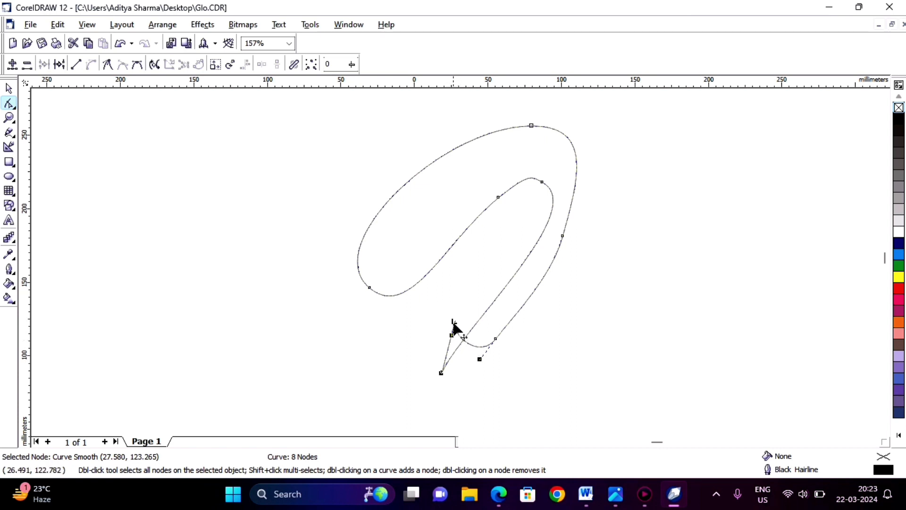
{"action": "mouse_move", "coordinate": [455, 324]}
{"action": "left_mouse_down"}
{"action": "mouse_move", "coordinate": [458, 309]}
{"action": "mouse_move", "coordinate": [464, 315]}
{"action": "left_mouse_up"}
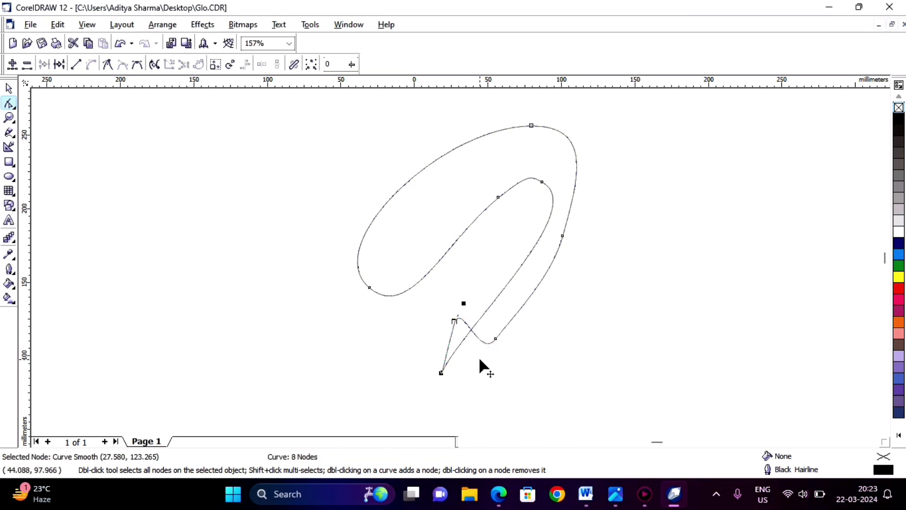
Stretch the lower right node's handle downward and move the two tip nodes to about (40, 106) and (40, 130) mm, forming a hook.
{"action": "left_click", "coordinate": [478, 360]}
{"action": "left_click_drag", "start_coordinate": [479, 360], "coordinate": [448, 409]}
{"action": "left_click", "coordinate": [442, 370]}
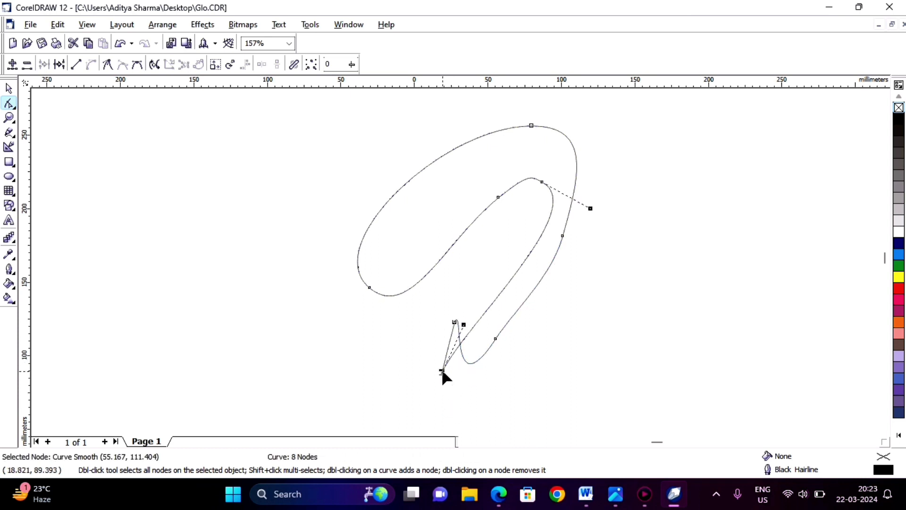
{"action": "left_click_drag", "start_coordinate": [443, 373], "coordinate": [448, 313]}
{"action": "left_click", "coordinate": [454, 322]}
{"action": "left_click", "coordinate": [462, 337]}
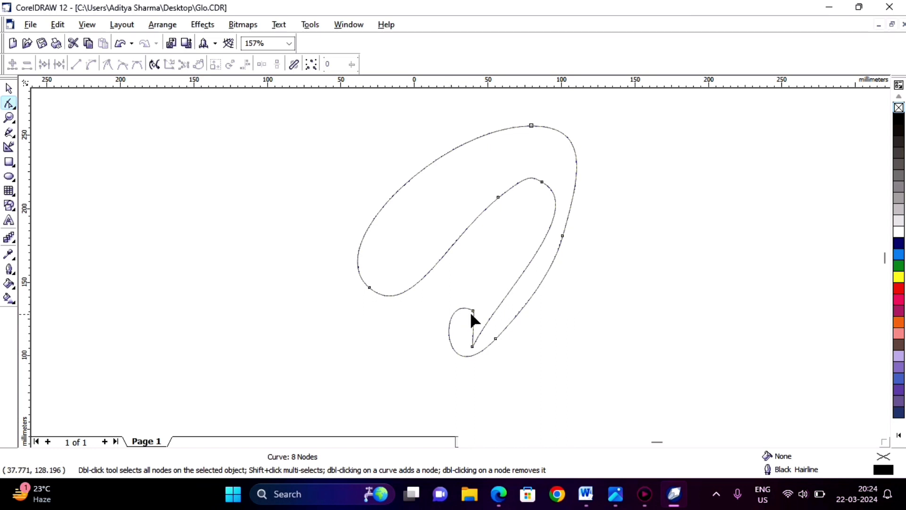
Pull the handle of the hook's lower inner node downward to round the inner curve, dismissing the memory warnings.
{"action": "left_click", "coordinate": [472, 347]}
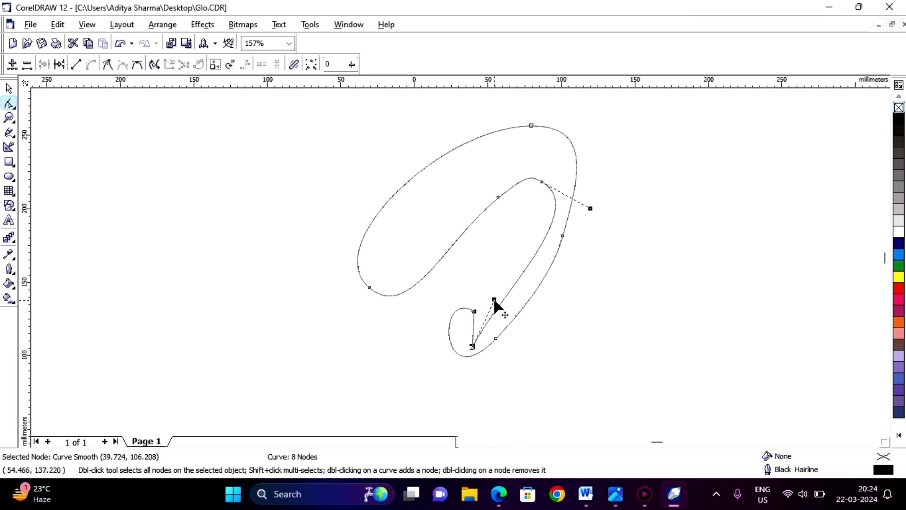
{"action": "left_click_drag", "start_coordinate": [494, 300], "coordinate": [501, 322]}
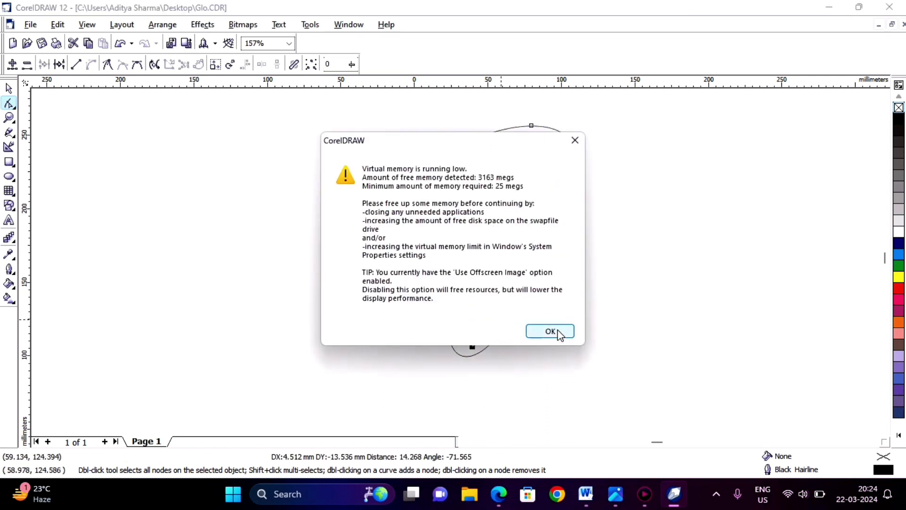
{"action": "left_click", "coordinate": [555, 331]}
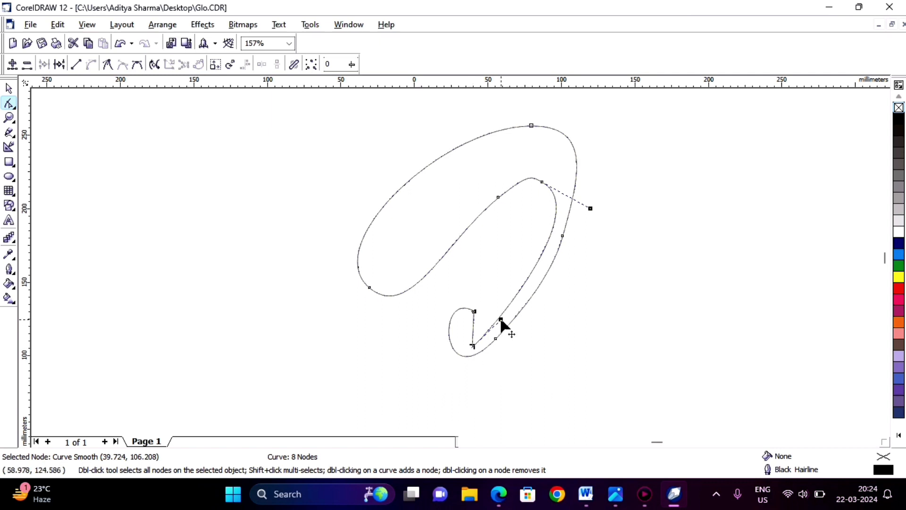
{"action": "left_click_drag", "start_coordinate": [500, 320], "coordinate": [472, 343]}
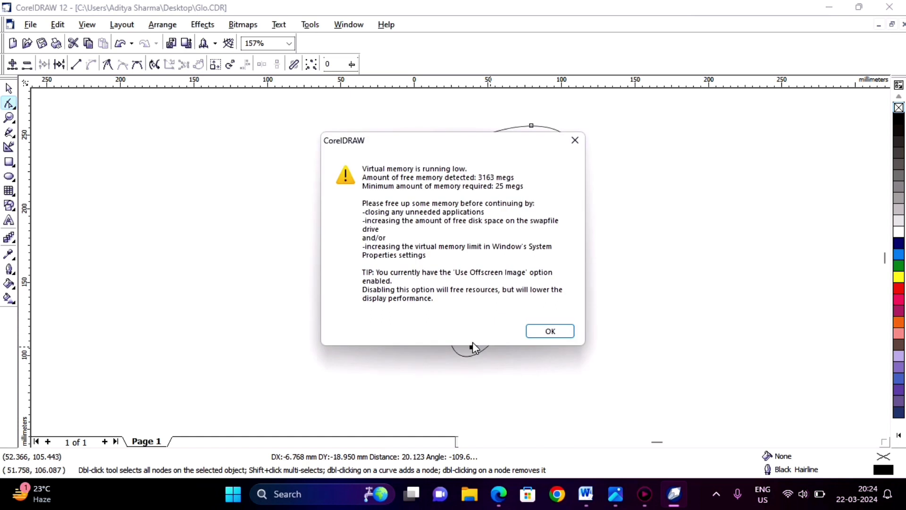
{"action": "left_click", "coordinate": [539, 332]}
Shift the outer handle of the hook's upper end node slightly inward to narrow the hook's outer curve.
{"action": "left_click", "coordinate": [472, 310]}
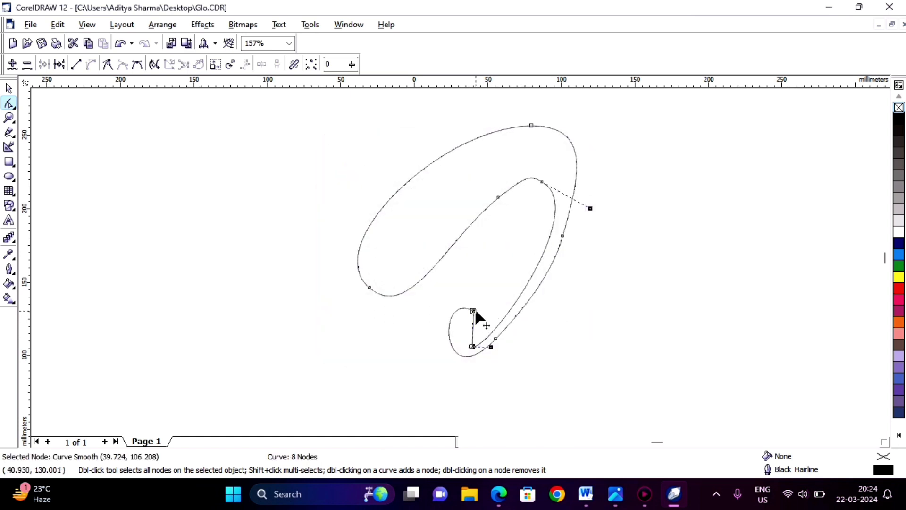
{"action": "left_click", "coordinate": [473, 311]}
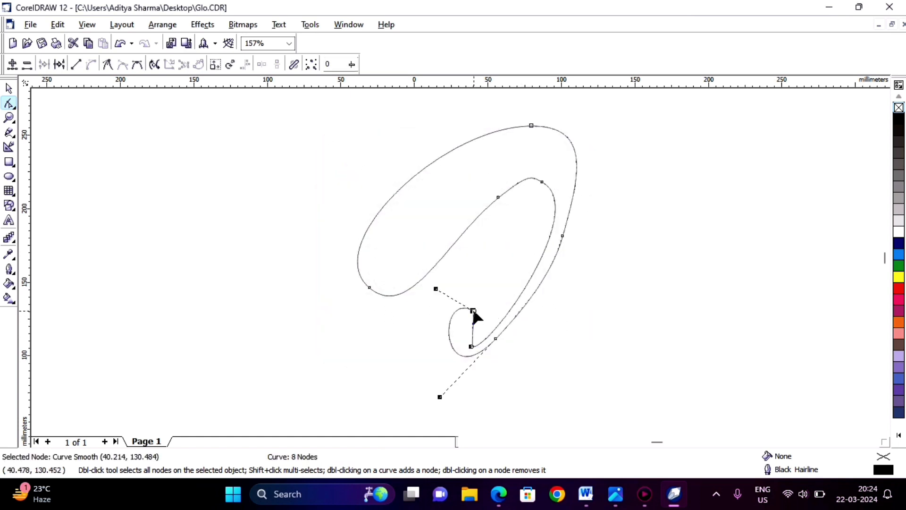
{"action": "left_click_drag", "start_coordinate": [442, 290], "coordinate": [449, 289]}
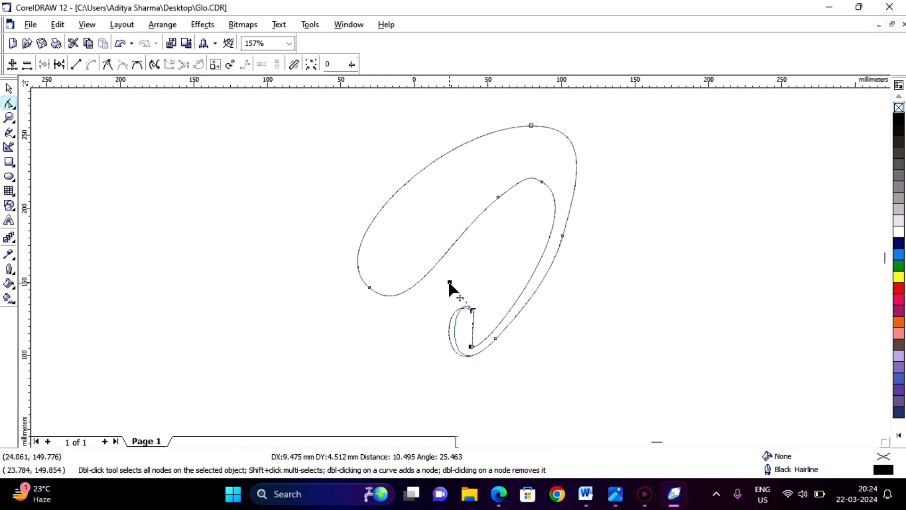
{"action": "double_click", "coordinate": [473, 324]}
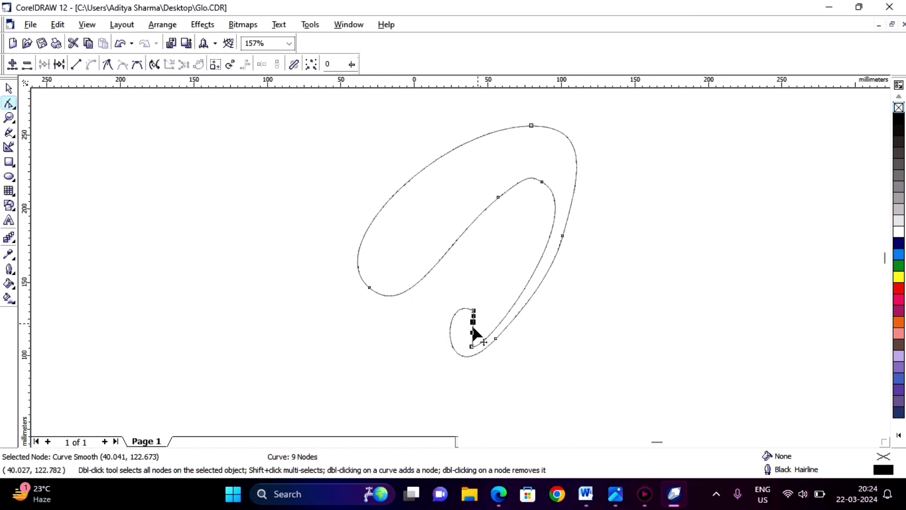
{"action": "left_click_drag", "start_coordinate": [473, 330], "coordinate": [481, 330]}
{"action": "double_click", "coordinate": [472, 322]}
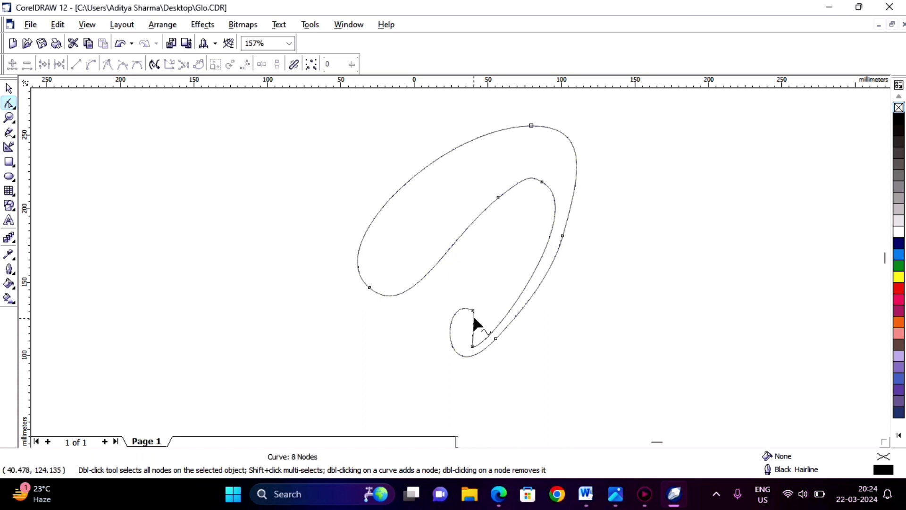
{"action": "left_click", "coordinate": [473, 311]}
{"action": "double_click", "coordinate": [473, 311]}
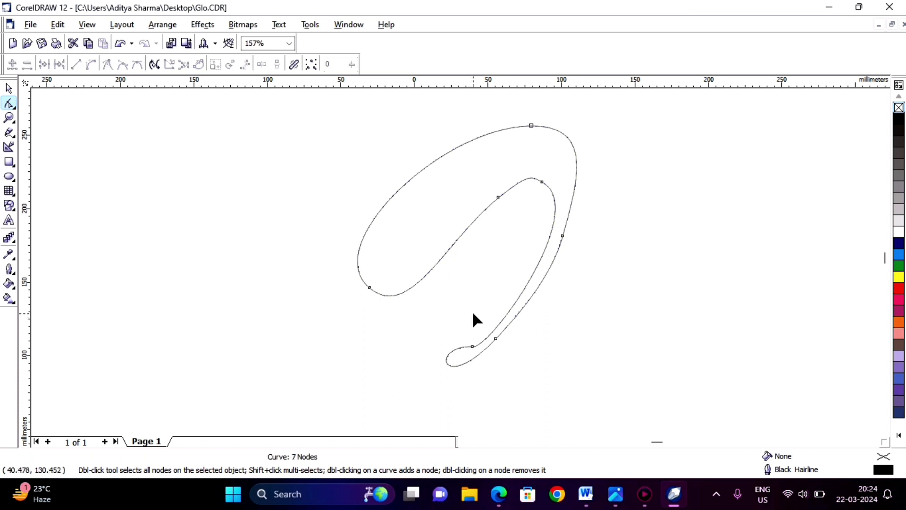
{"action": "left_click", "coordinate": [471, 329]}
{"action": "double_click", "coordinate": [471, 330]}
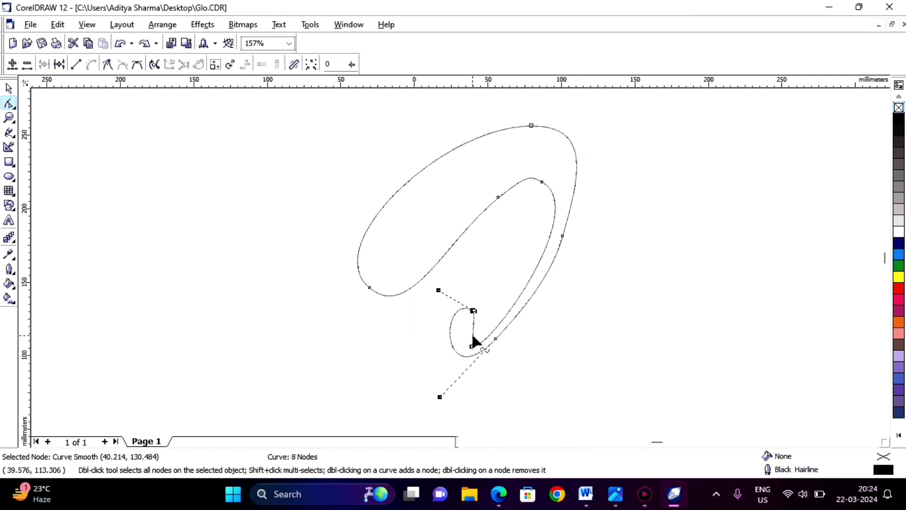
Add a node on the hook's straight inner edge and move it outward to about (34, 115) mm.
{"action": "double_click", "coordinate": [471, 333]}
{"action": "left_click_drag", "start_coordinate": [474, 336], "coordinate": [465, 335]}
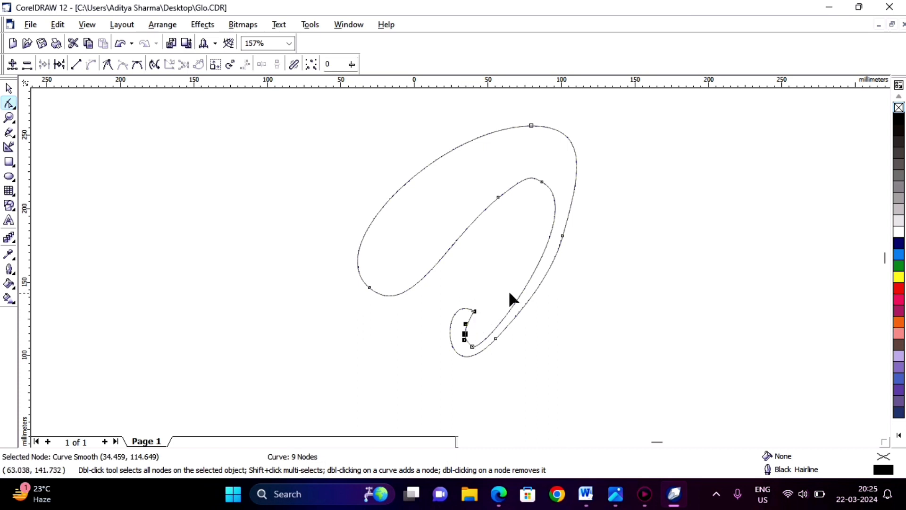
{"action": "left_click", "coordinate": [532, 178]}
Move the hook's upper end node to about (47, 133) mm and stretch its outer handle up and outward to widen the hook.
{"action": "left_click", "coordinate": [473, 310]}
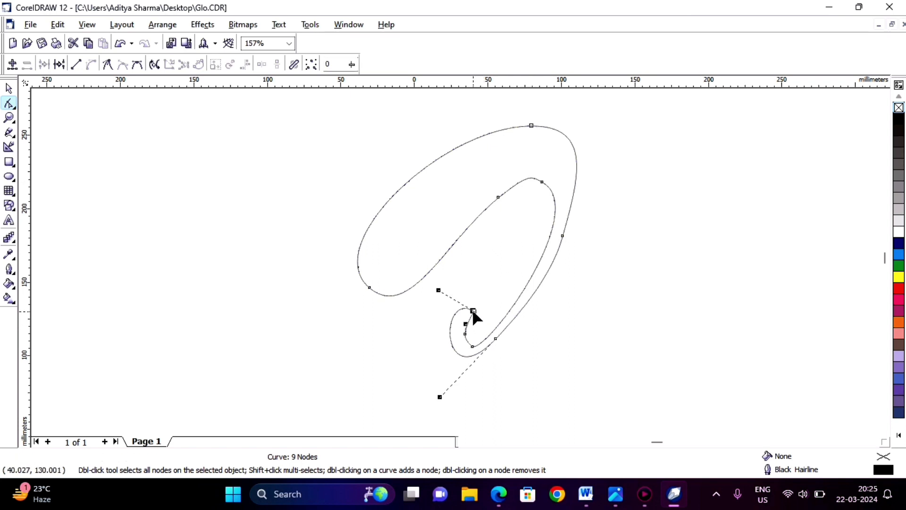
{"action": "key", "text": "Delete"}
{"action": "left_click", "coordinate": [471, 321]}
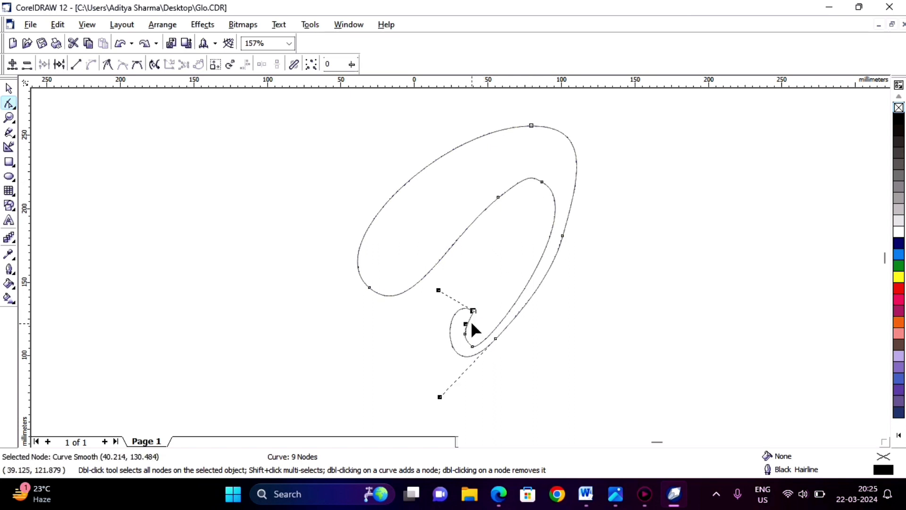
{"action": "left_click_drag", "start_coordinate": [472, 317], "coordinate": [485, 308]}
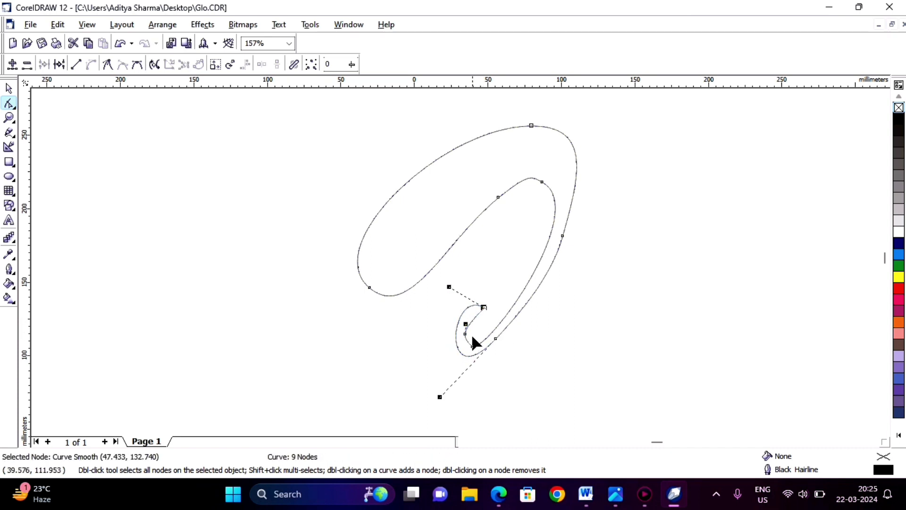
{"action": "left_click", "coordinate": [451, 285]}
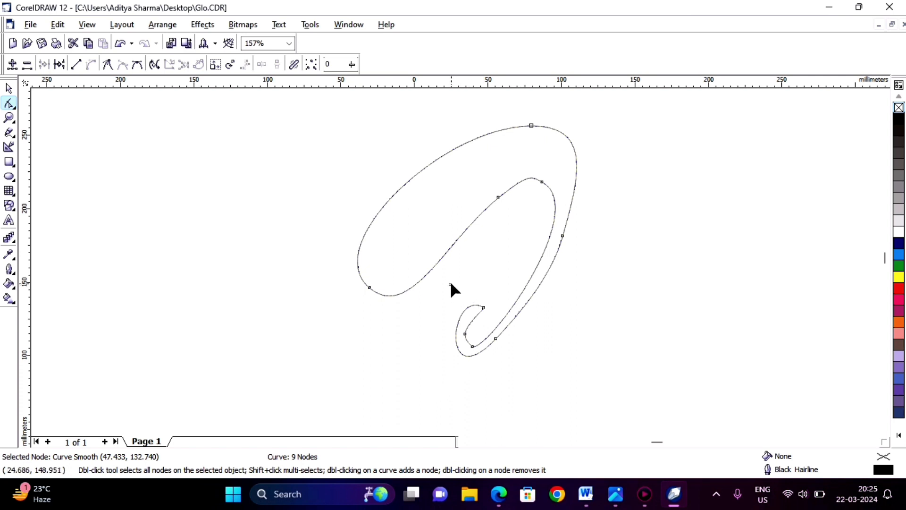
{"action": "left_click", "coordinate": [484, 308]}
{"action": "mouse_move", "coordinate": [449, 286]}
{"action": "left_mouse_down"}
{"action": "mouse_move", "coordinate": [460, 273]}
{"action": "mouse_move", "coordinate": [440, 281]}
{"action": "left_mouse_up"}
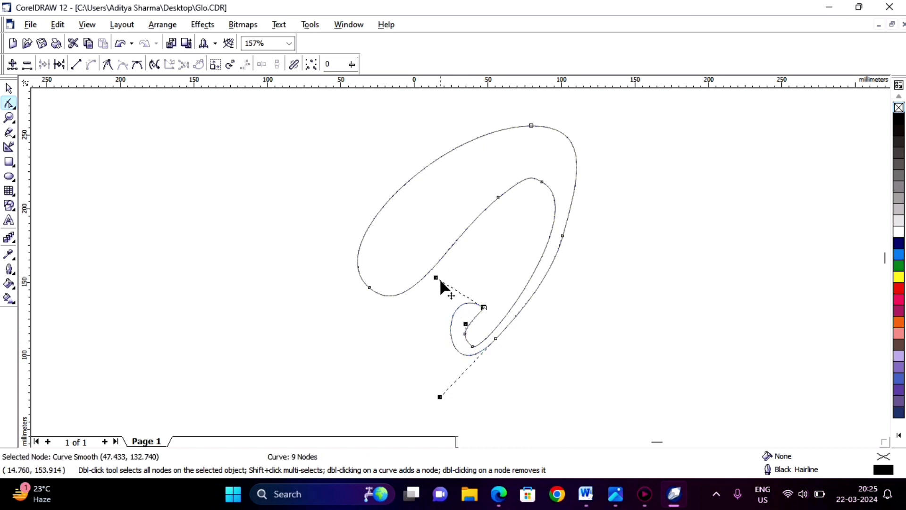
Add a node on the hook's inner edge at about (44, 129) mm and undo the trial deletion of the adjacent end node.
{"action": "double_click", "coordinate": [483, 309]}
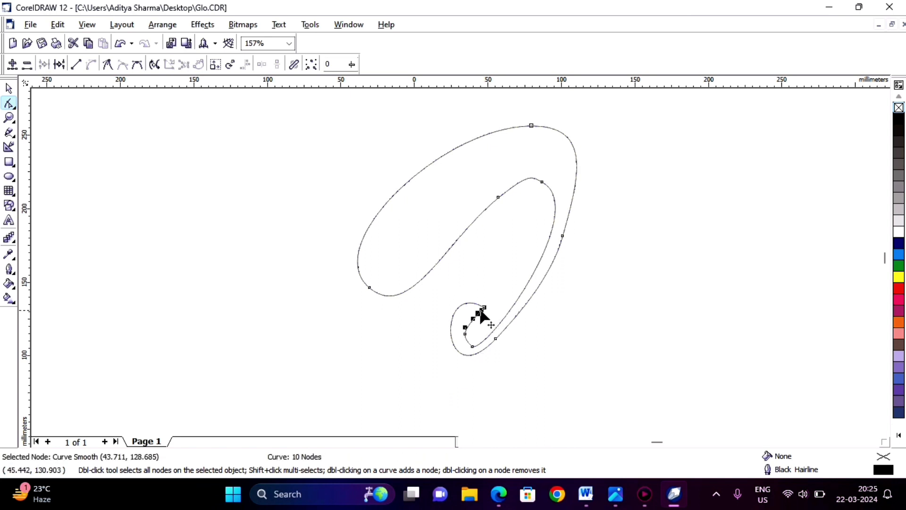
{"action": "left_click_drag", "start_coordinate": [467, 329], "coordinate": [482, 307]}
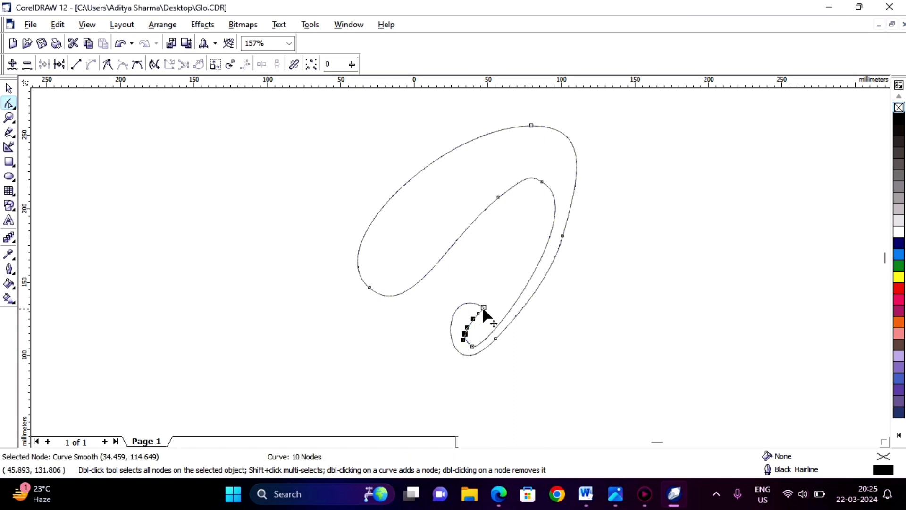
{"action": "key", "text": "Delete"}
{"action": "key", "text": "ctrl+z"}
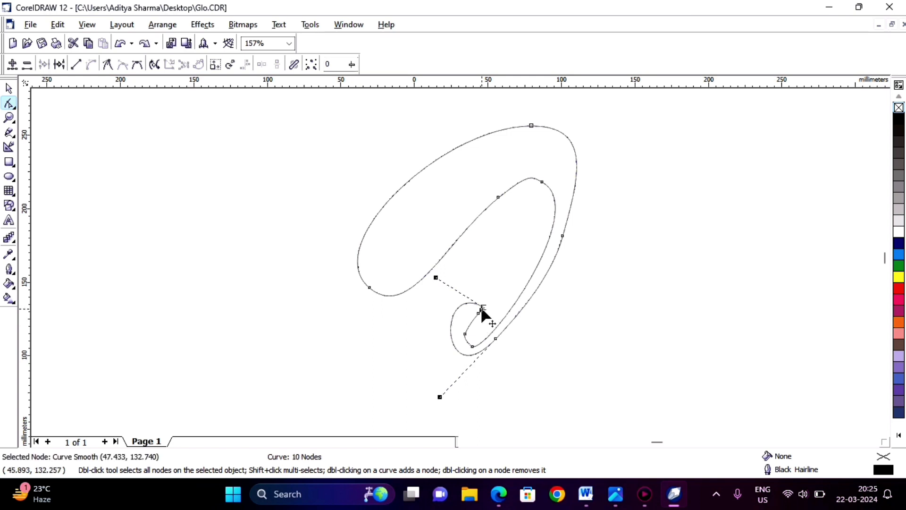
Move the hook's upper end node to about (44, 134) mm and undo the trial deletion of that node.
{"action": "left_click_drag", "start_coordinate": [482, 310], "coordinate": [485, 310]}
{"action": "left_click_drag", "start_coordinate": [484, 307], "coordinate": [477, 312]}
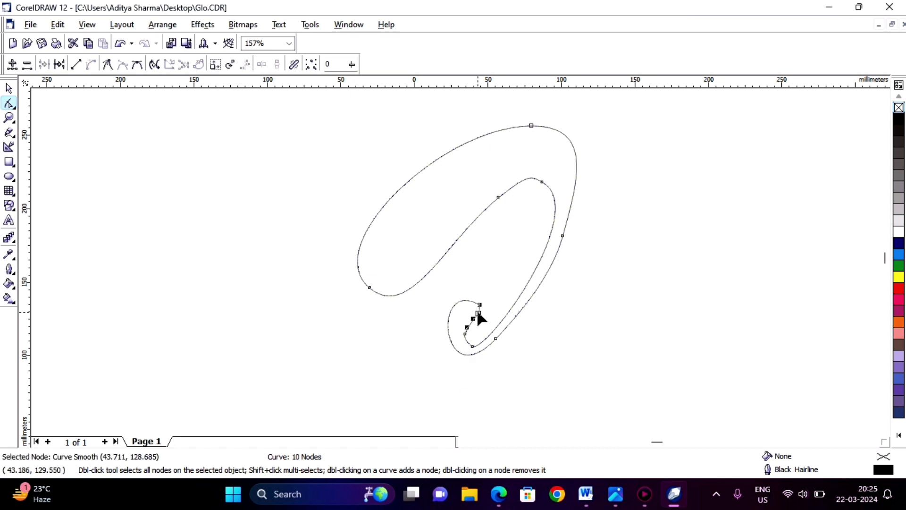
{"action": "double_click", "coordinate": [478, 310]}
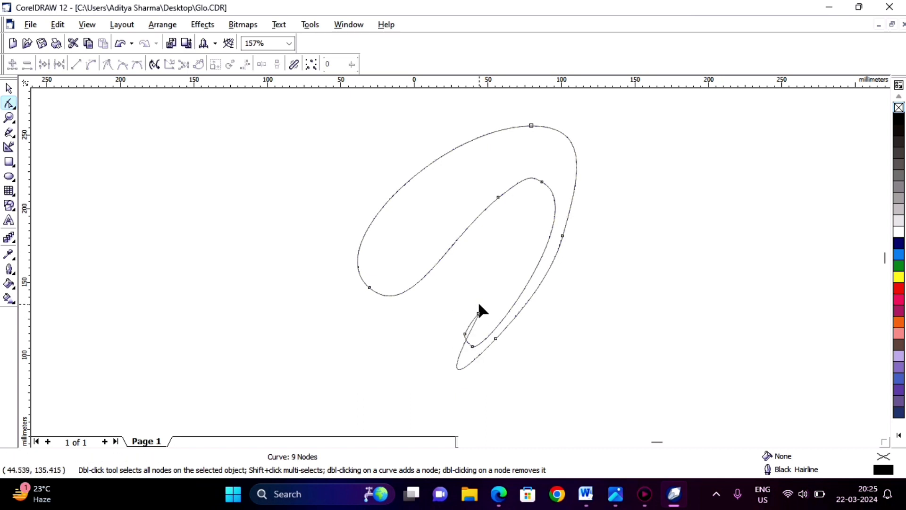
{"action": "key", "text": "ctrl+z"}
{"action": "left_click", "coordinate": [479, 306]}
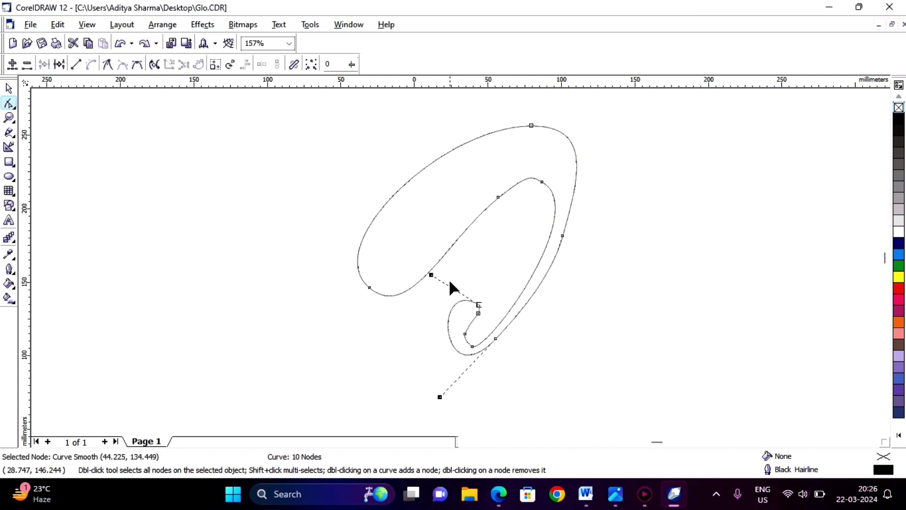
{"action": "left_click_drag", "start_coordinate": [433, 276], "coordinate": [458, 270]}
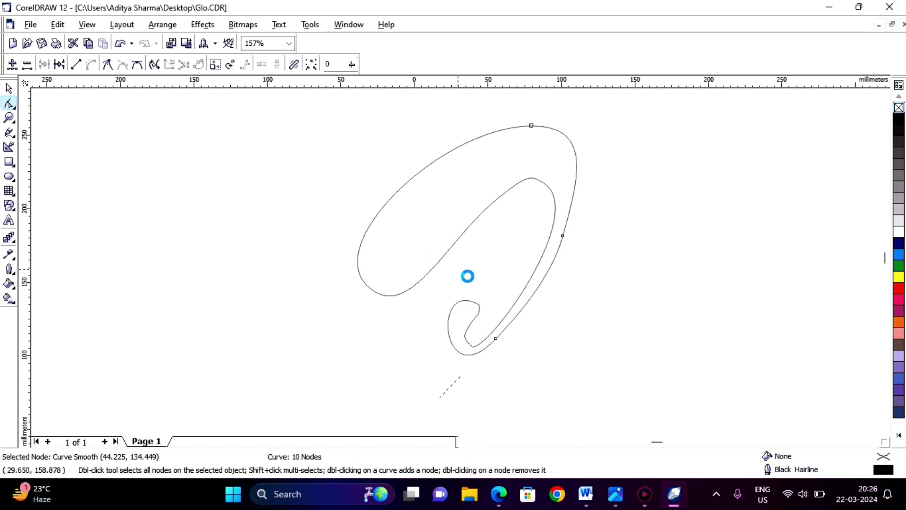
Delete the node midway down the hook's inner edge and undo the trial deletion of the upper end node.
{"action": "key", "text": "Delete"}
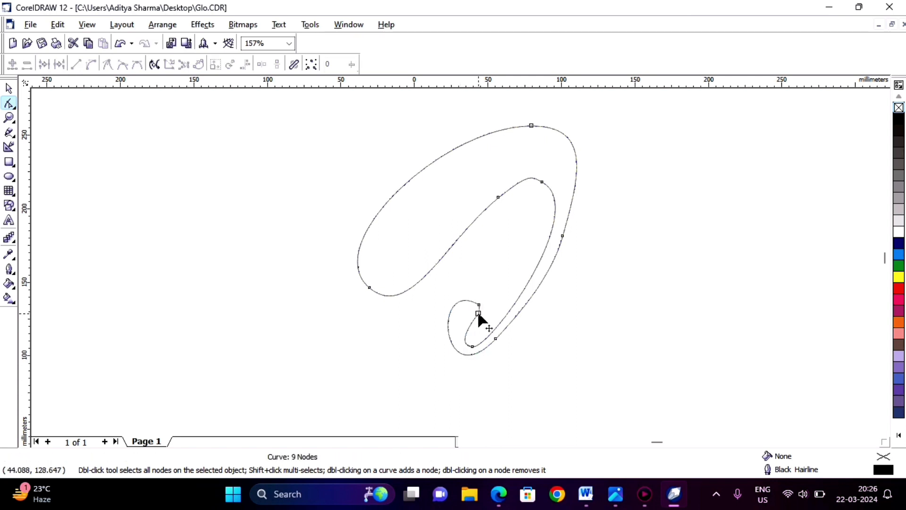
{"action": "left_click", "coordinate": [478, 305]}
{"action": "left_click", "coordinate": [476, 303]}
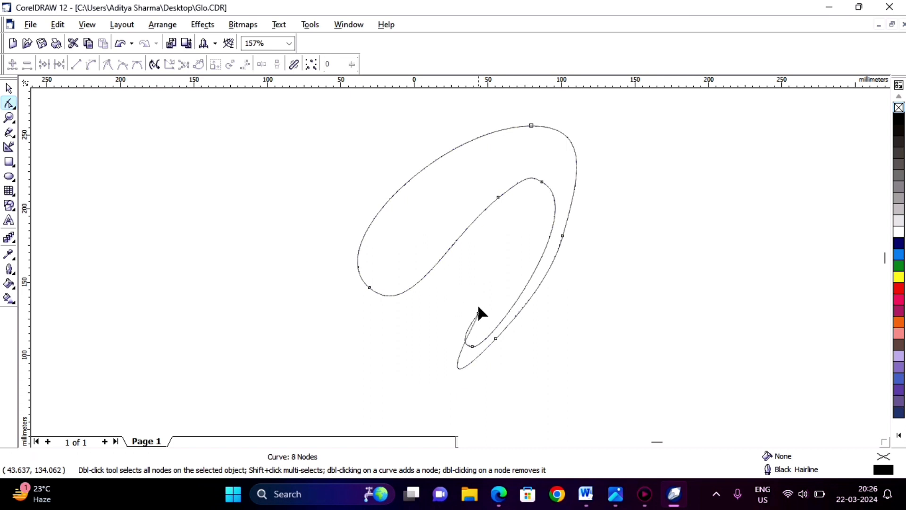
{"action": "left_click", "coordinate": [476, 314]}
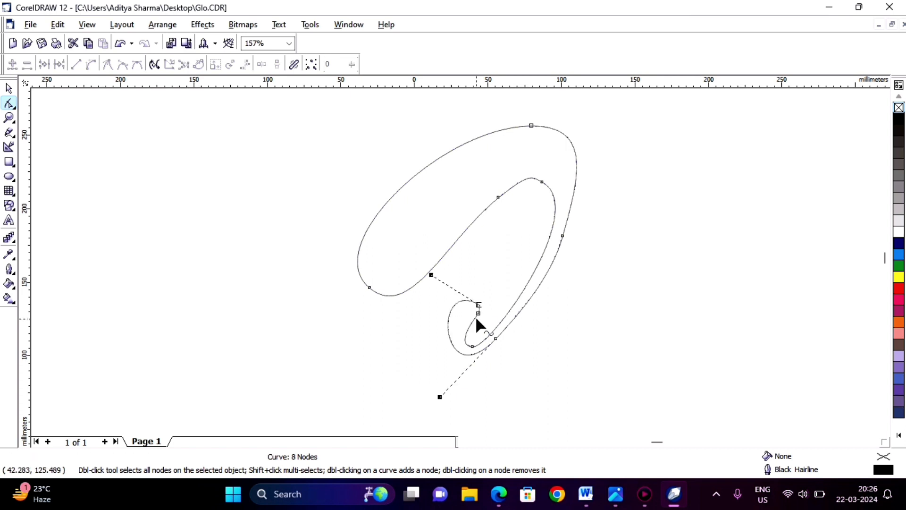
{"action": "left_click", "coordinate": [494, 286]}
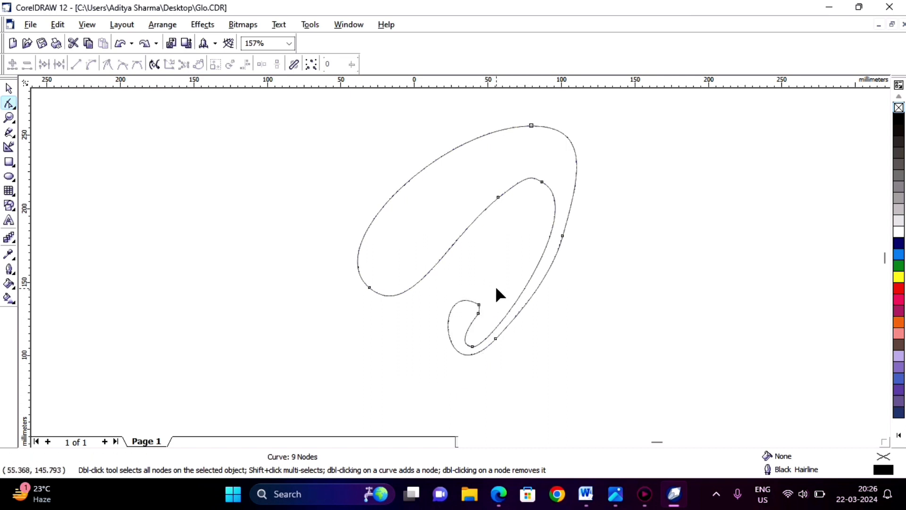
Smooth the peak of the inner arch by adding a node at about (79, 221) mm and deleting it.
{"action": "left_click", "coordinate": [530, 177]}
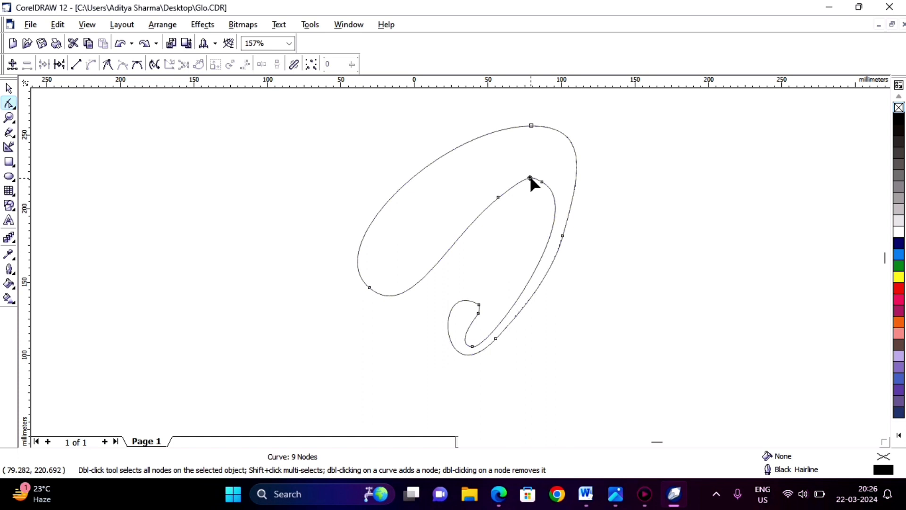
{"action": "double_click", "coordinate": [530, 178]}
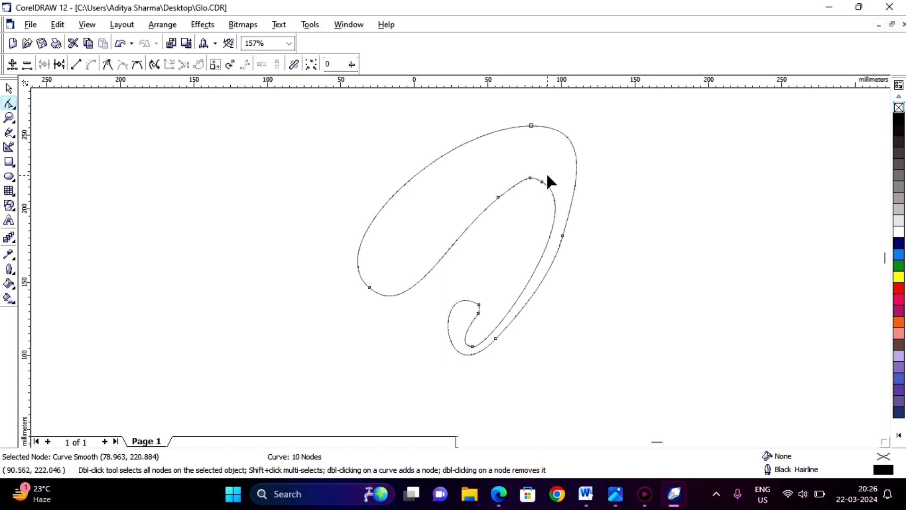
{"action": "left_click", "coordinate": [540, 182]}
{"action": "left_click", "coordinate": [530, 180]}
{"action": "double_click", "coordinate": [530, 179]}
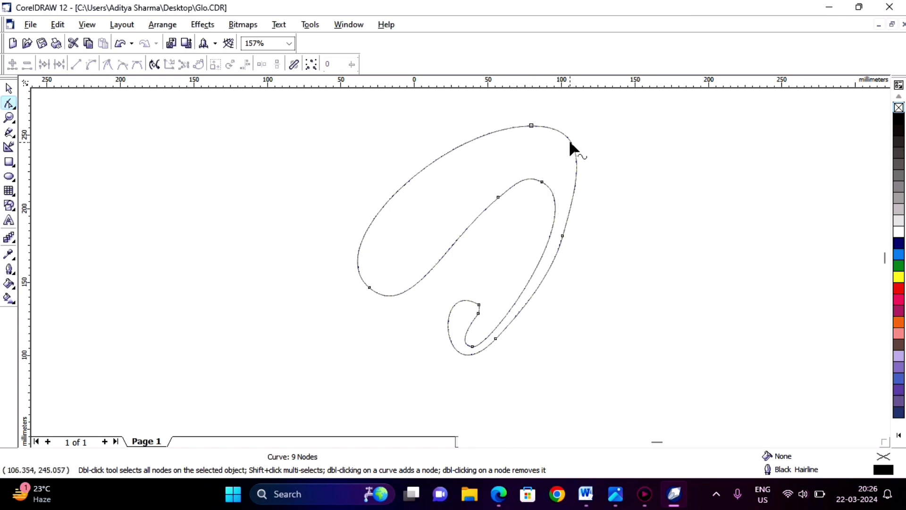
Add a node on the upper outer curve at about (96, 254) mm, pull its forward handle downward and delete the node.
{"action": "left_click", "coordinate": [555, 130]}
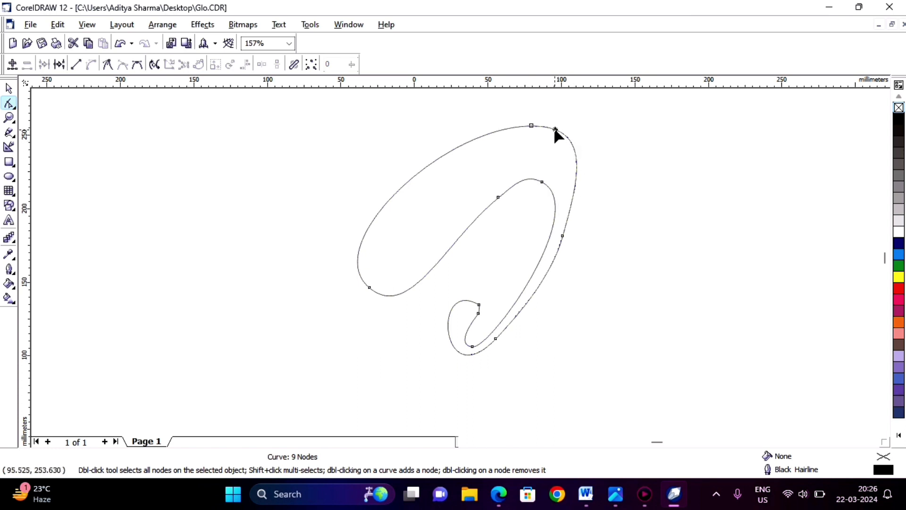
{"action": "double_click", "coordinate": [555, 129]}
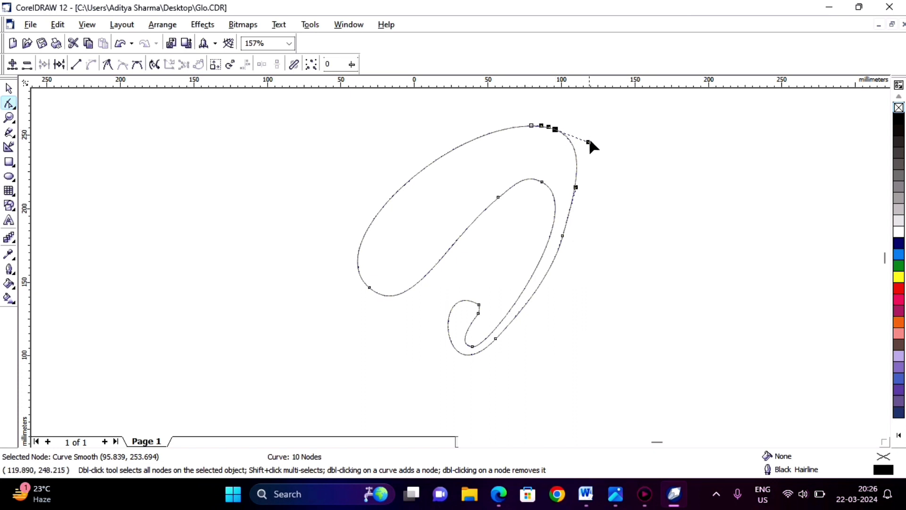
{"action": "left_click_drag", "start_coordinate": [588, 141], "coordinate": [588, 167]}
{"action": "left_click", "coordinate": [576, 142]}
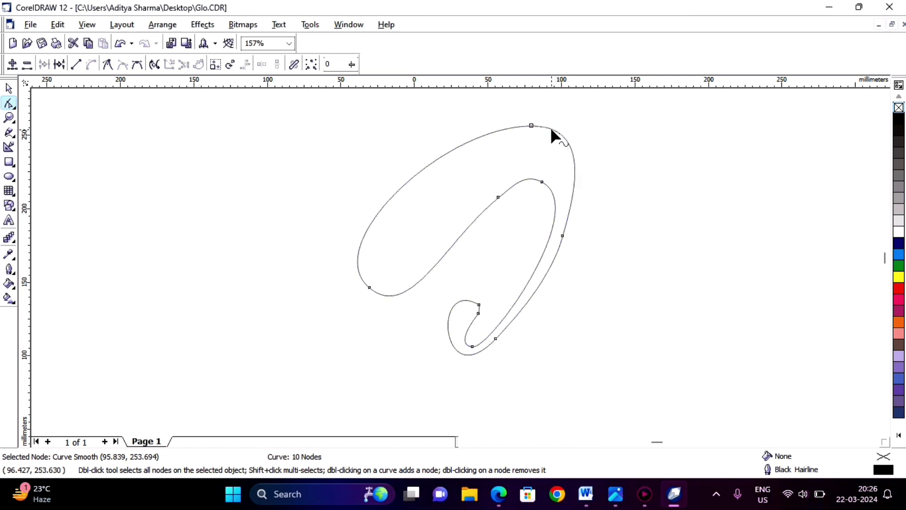
{"action": "double_click", "coordinate": [555, 130]}
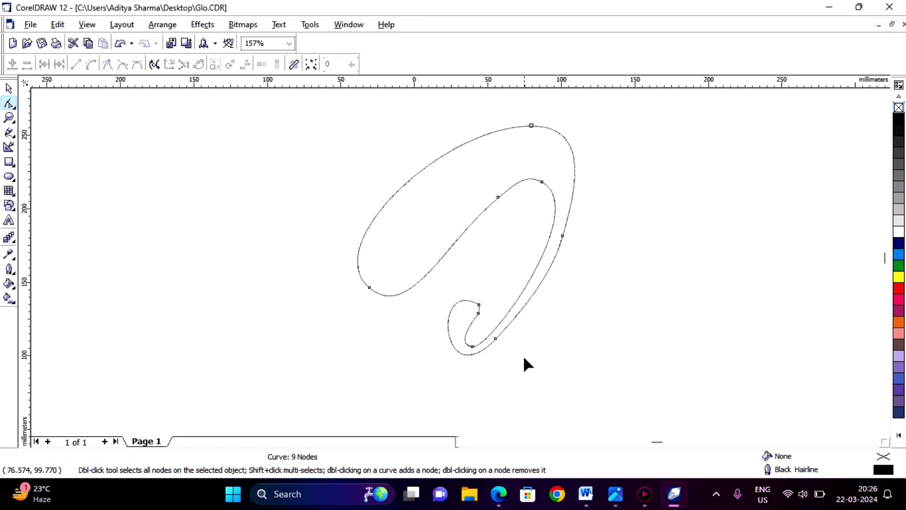
Move the outer-edge node at the base of the hook outward to about (59, 109) mm.
{"action": "left_click", "coordinate": [495, 338]}
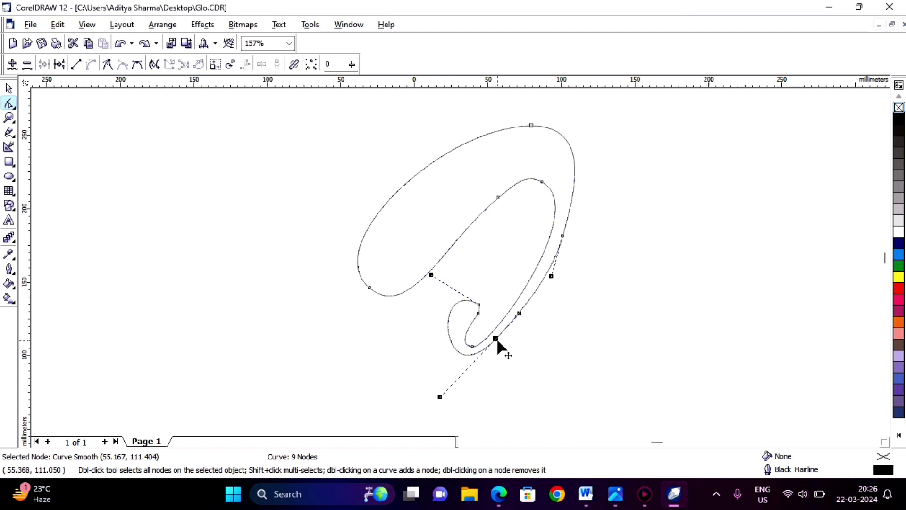
{"action": "double_click", "coordinate": [497, 338]}
{"action": "double_click", "coordinate": [499, 341]}
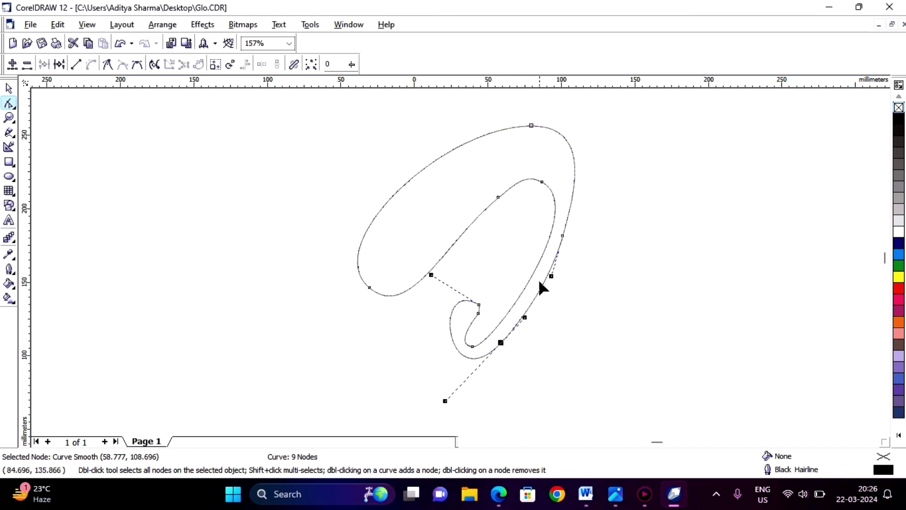
Replace the node on the stem's outer edge with a new one lower down, moved outward to about (89, 147) mm.
{"action": "left_click", "coordinate": [579, 236]}
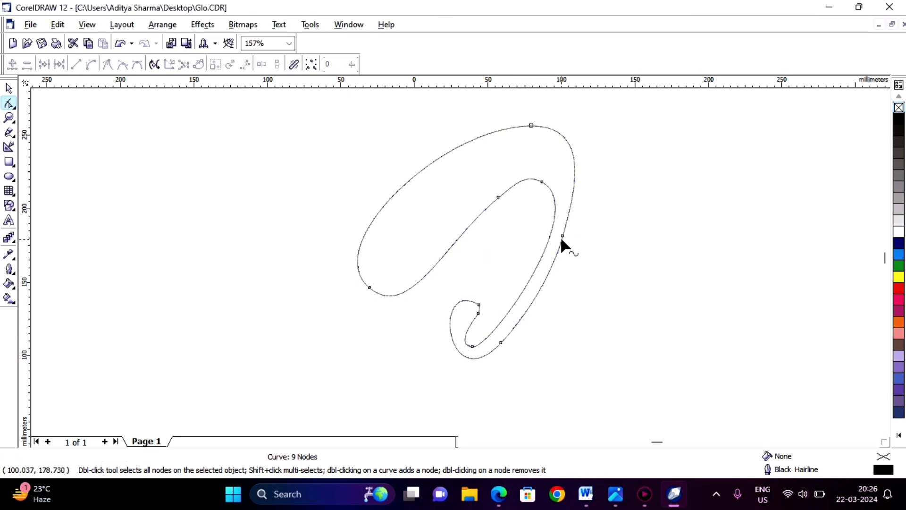
{"action": "double_click", "coordinate": [561, 237]}
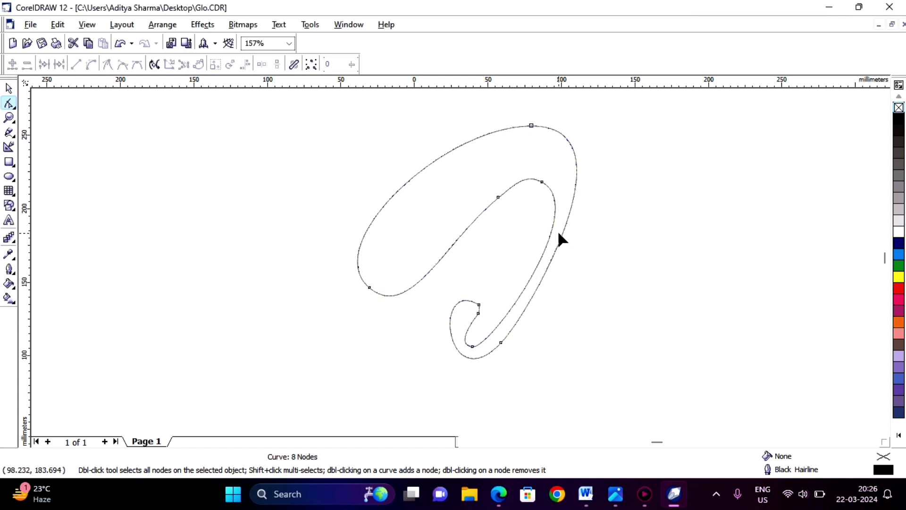
{"action": "double_click", "coordinate": [540, 284]}
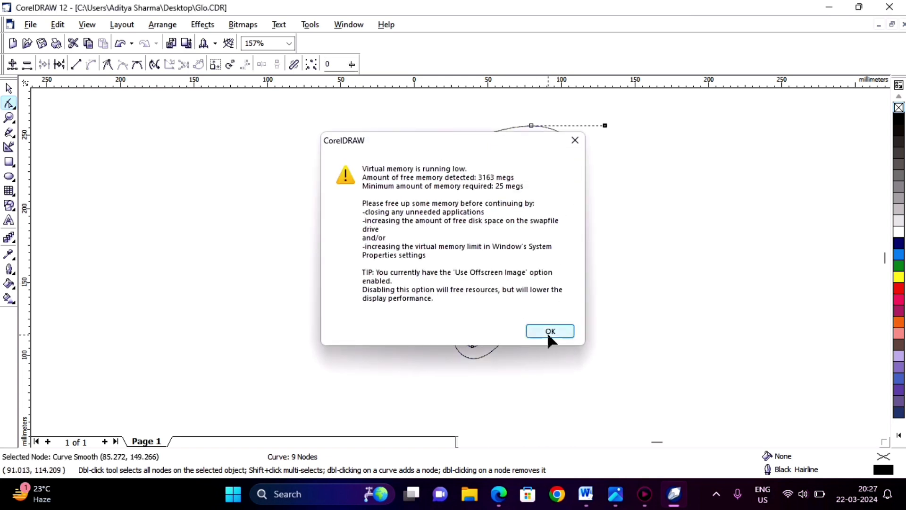
{"action": "left_click", "coordinate": [549, 331]}
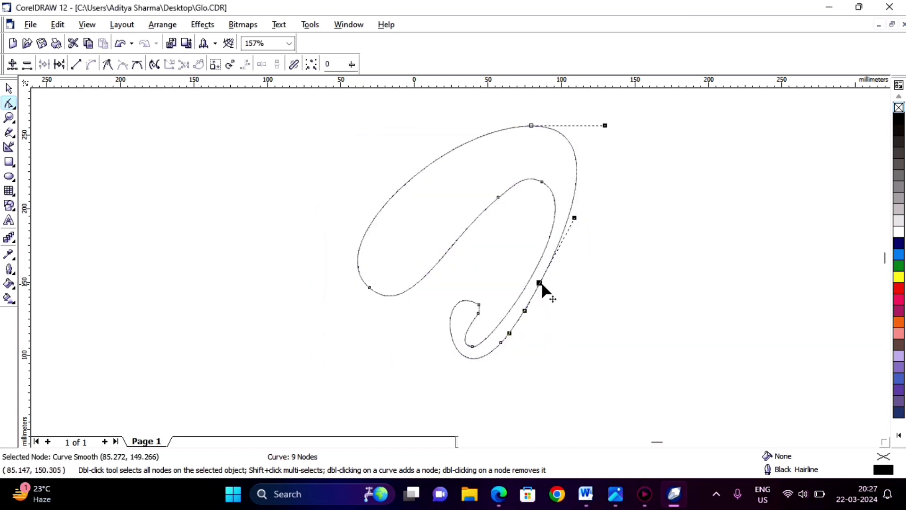
{"action": "left_click_drag", "start_coordinate": [542, 284], "coordinate": [544, 288]}
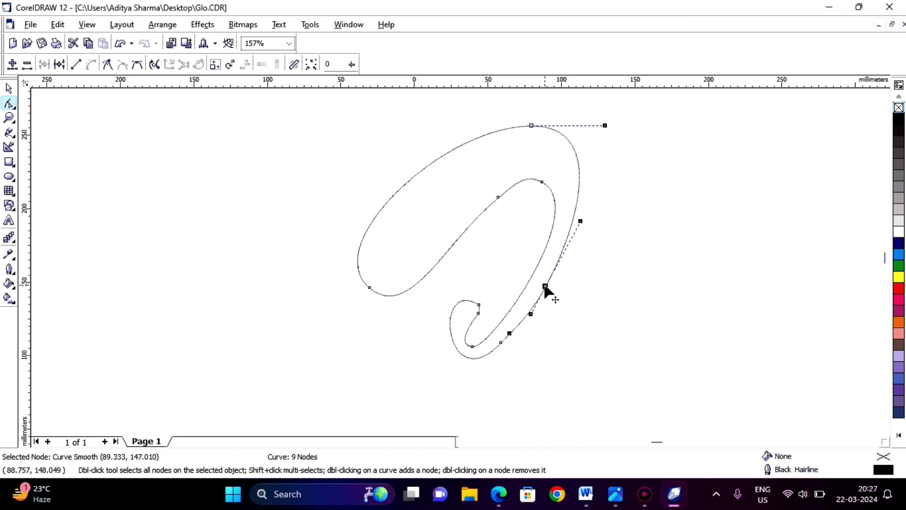
Add a node on the lower outer edge at about (69, 119) mm and move the hook's upper end node to about (42, 133) mm.
{"action": "left_click", "coordinate": [509, 335]}
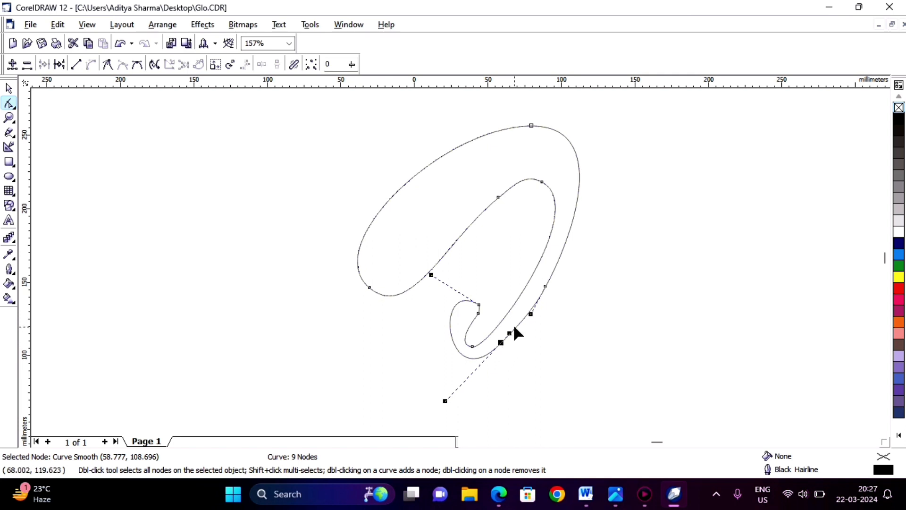
{"action": "double_click", "coordinate": [514, 328]}
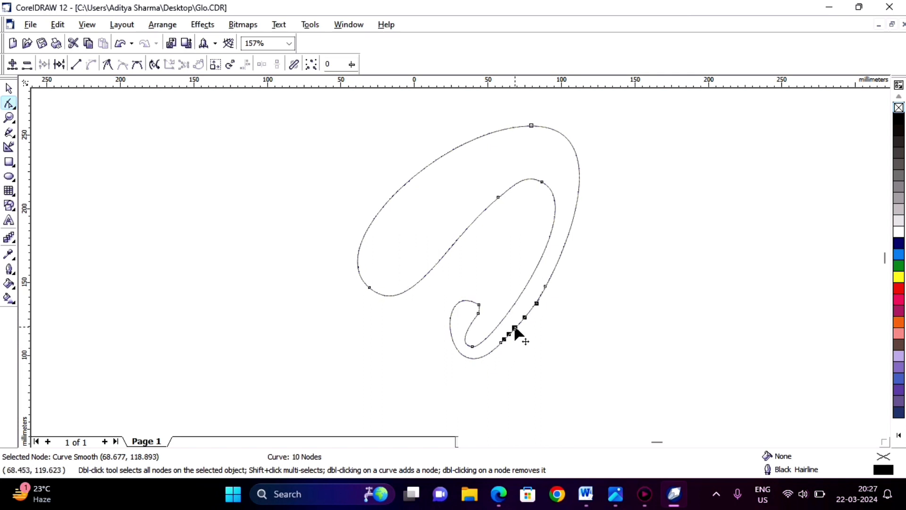
{"action": "left_click", "coordinate": [479, 306]}
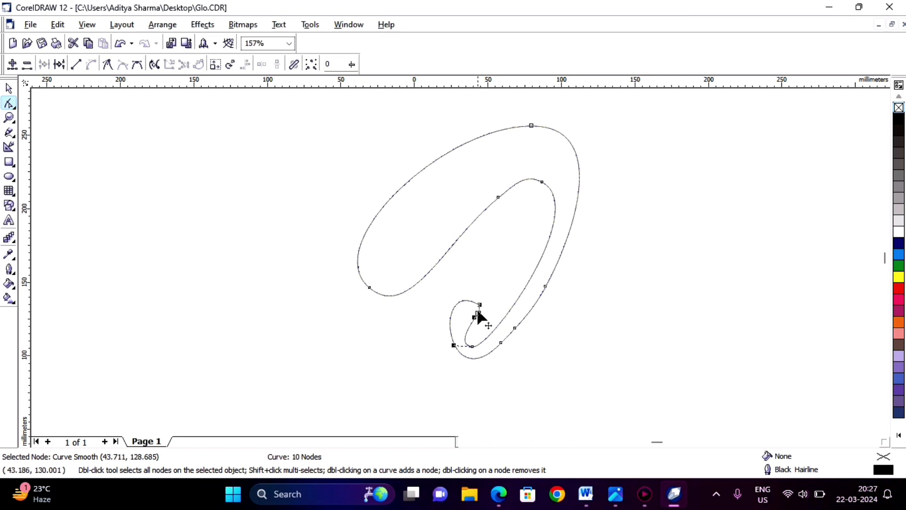
{"action": "mouse_move", "coordinate": [478, 305]}
{"action": "left_mouse_down"}
{"action": "mouse_move", "coordinate": [490, 305]}
{"action": "mouse_move", "coordinate": [477, 308]}
{"action": "left_mouse_up"}
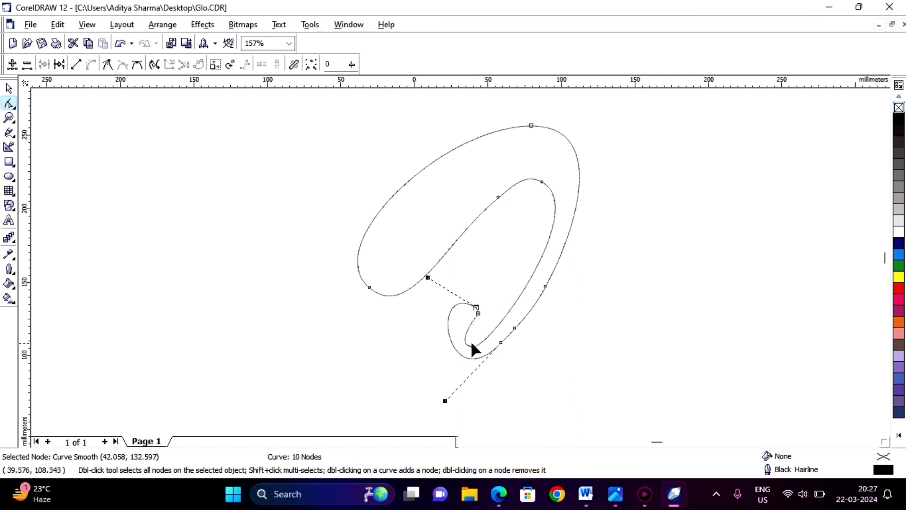
{"action": "left_click", "coordinate": [472, 347]}
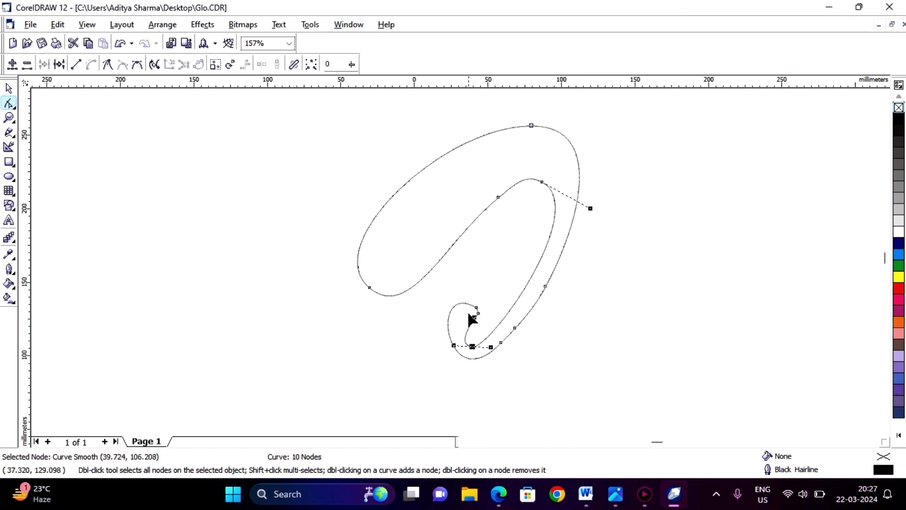
{"action": "left_click", "coordinate": [543, 288]}
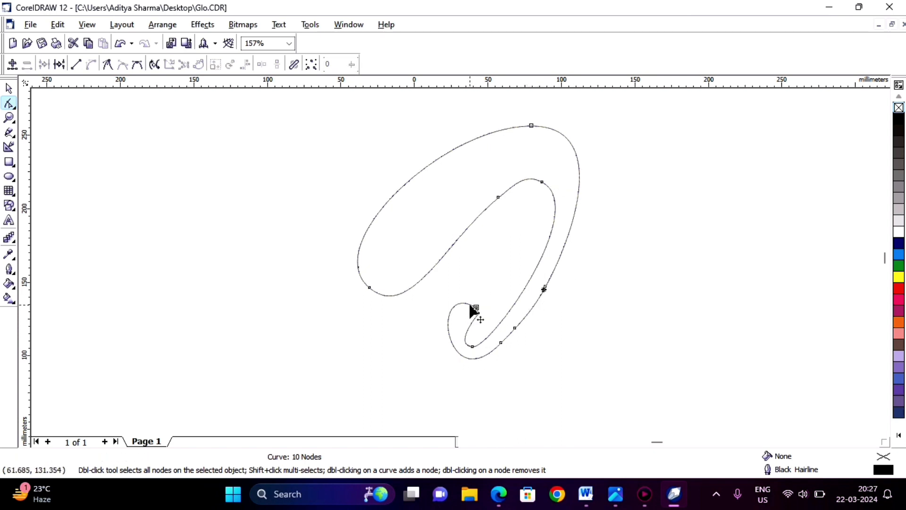
{"action": "left_click", "coordinate": [8, 88]}
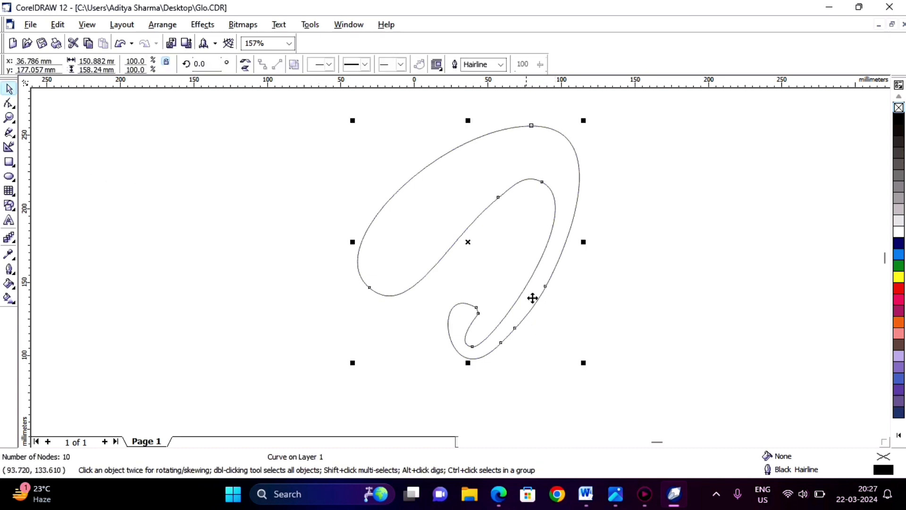
{"action": "left_click", "coordinate": [8, 103]}
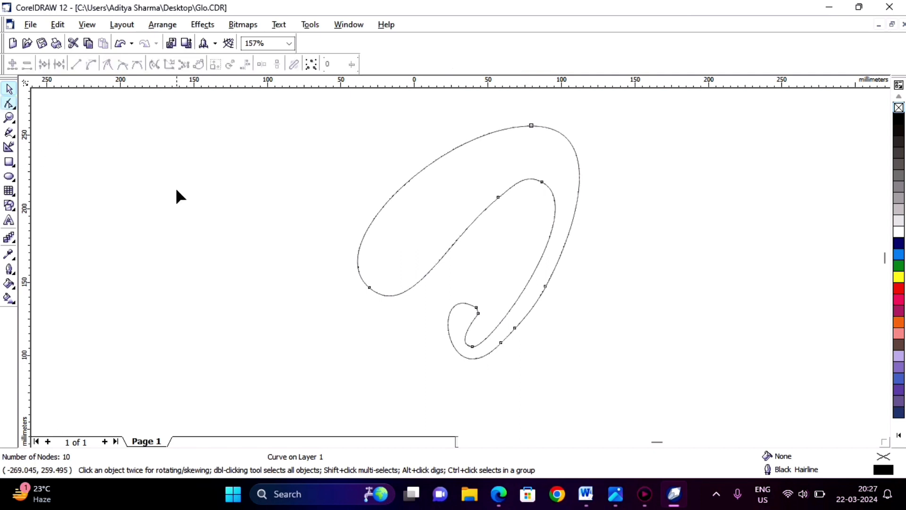
{"action": "left_click", "coordinate": [540, 297]}
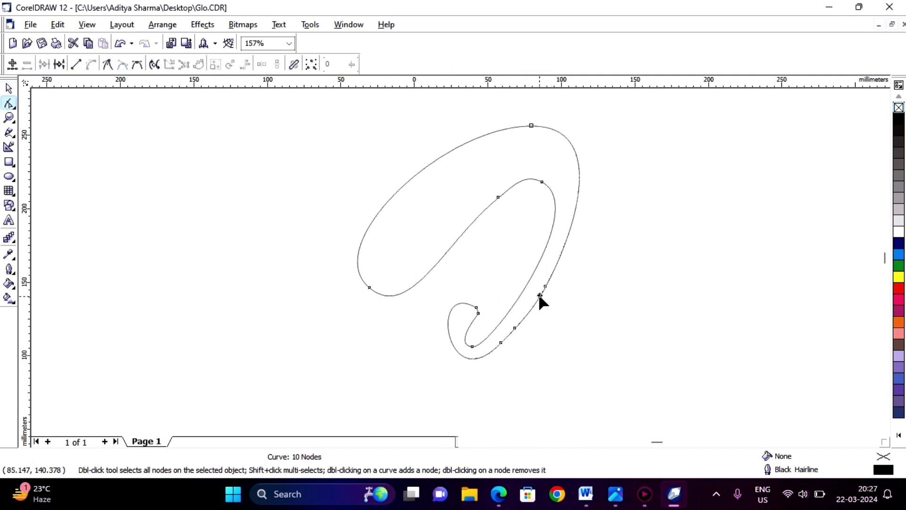
{"action": "double_click", "coordinate": [539, 296]}
{"action": "left_click_drag", "start_coordinate": [540, 296], "coordinate": [540, 295]}
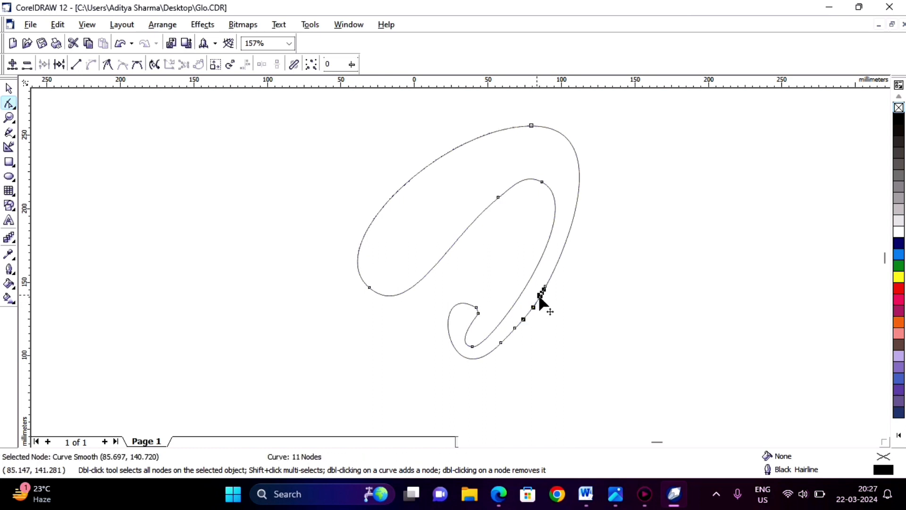
{"action": "double_click", "coordinate": [539, 297]}
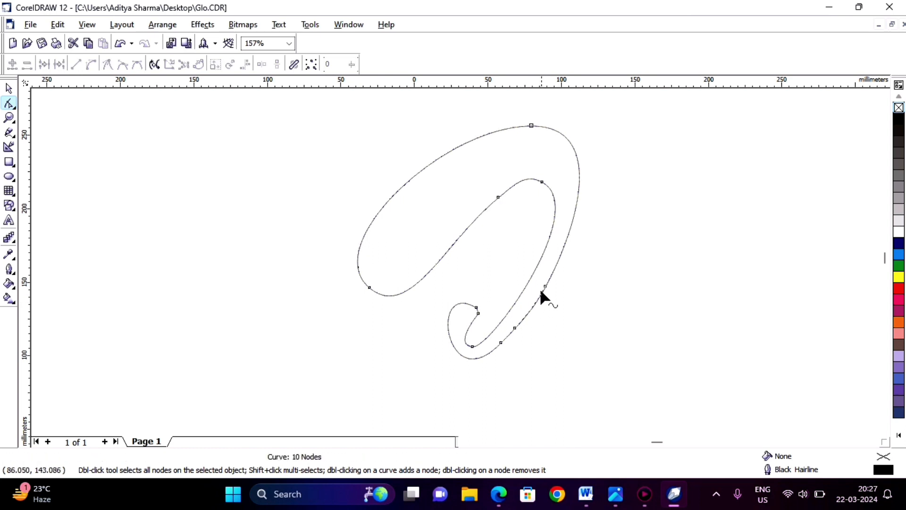
Delete the outer-edge node at about (89, 147) mm and switch to the New Airtel Logo.PNG reference image.
{"action": "double_click", "coordinate": [545, 286]}
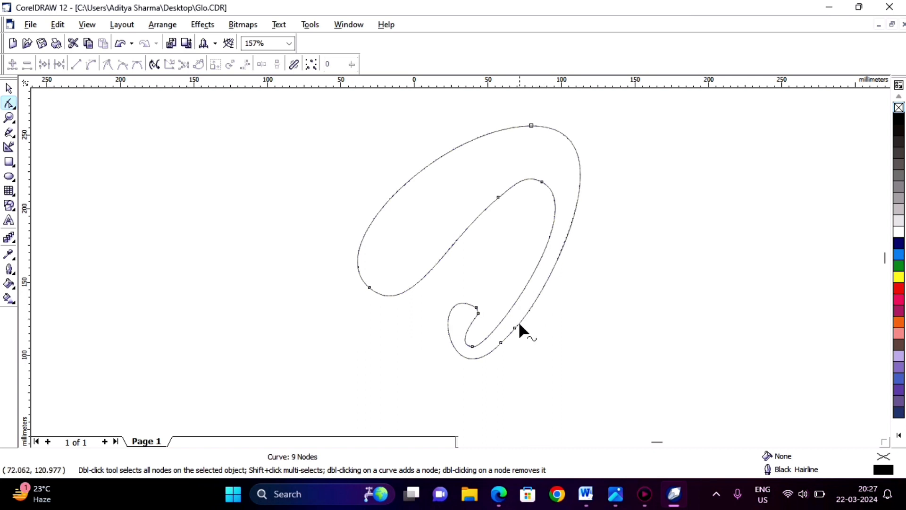
{"action": "key", "text": "alt+Tab"}
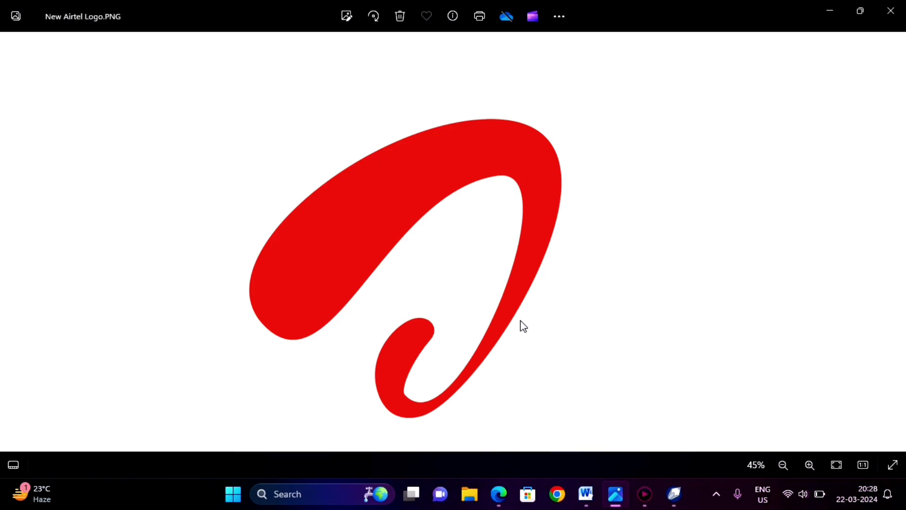
Return to CorelDRAW, add a node on the stem's lower inner edge and move it outward to about (63, 120) mm.
{"action": "key", "text": "alt+Tab"}
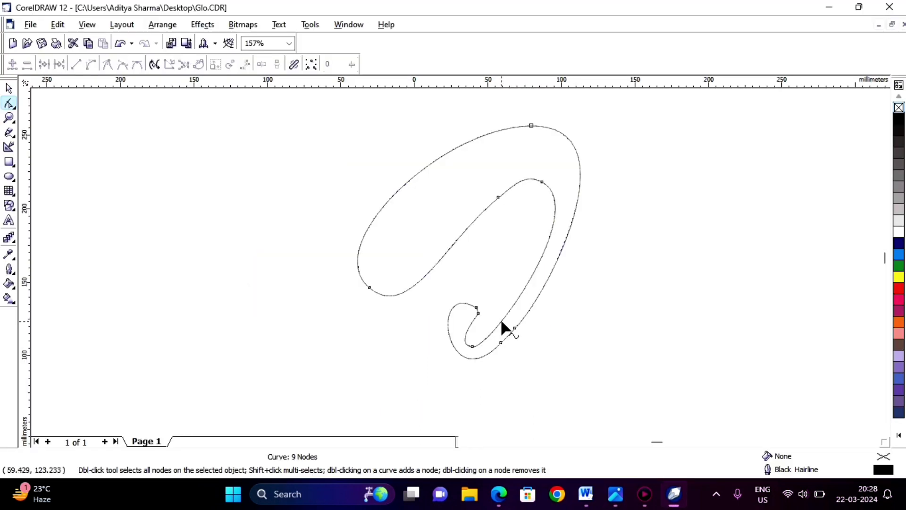
{"action": "double_click", "coordinate": [501, 323]}
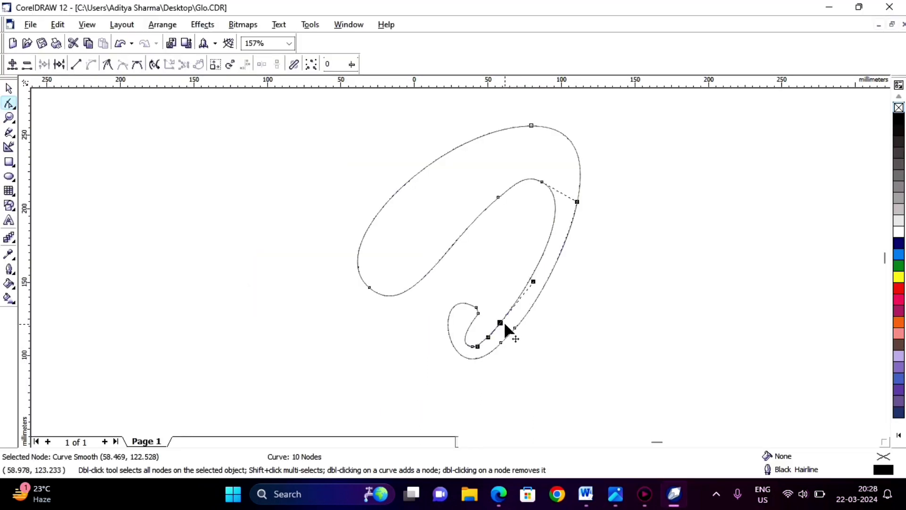
{"action": "left_click_drag", "start_coordinate": [506, 324], "coordinate": [507, 326]}
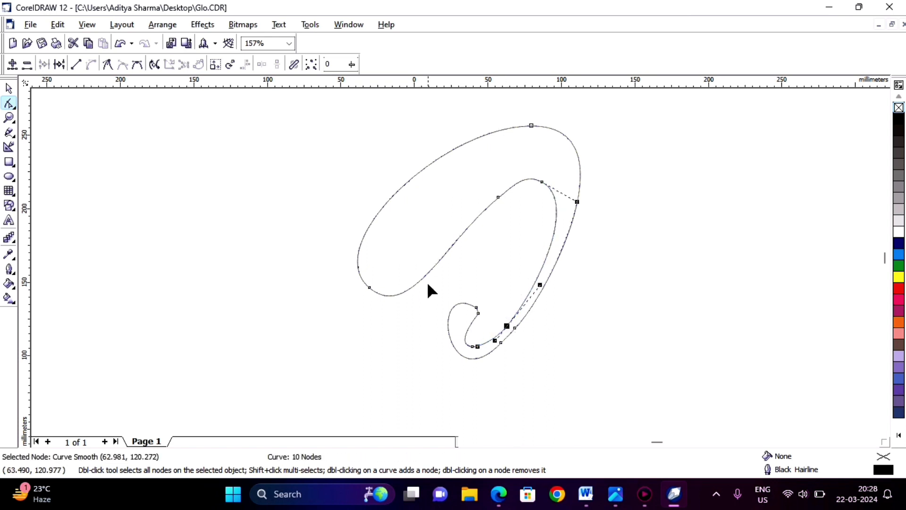
{"action": "scroll", "coordinate": [203, 200], "scroll_direction": "left", "scroll_amount": 3}
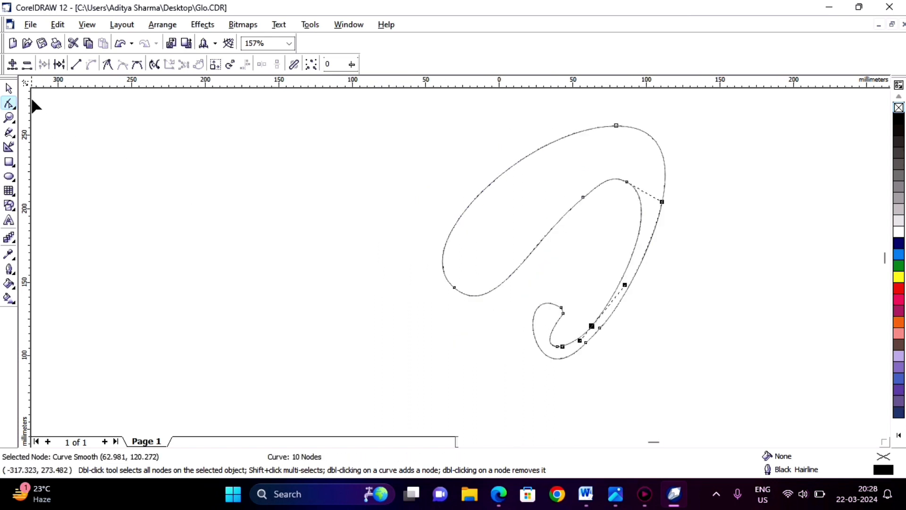
{"action": "key", "text": "space"}
{"action": "key", "text": "Escape"}
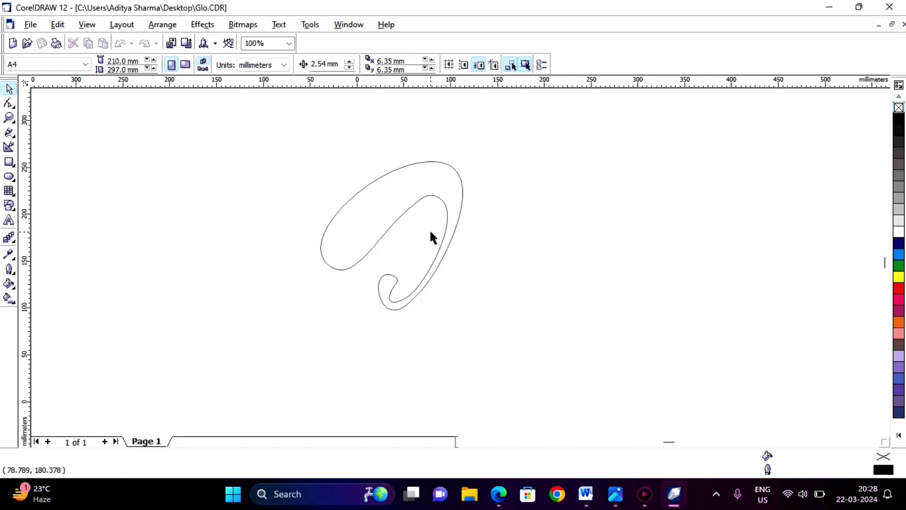
{"action": "scroll", "coordinate": [430, 232], "scroll_direction": "up", "scroll_amount": 1}
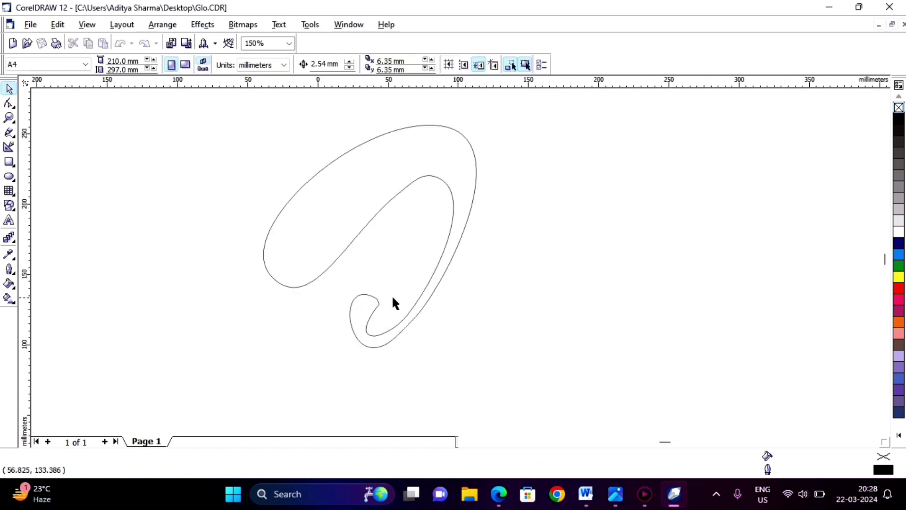
Try moving the hook's upper end node outward to about (50, 131) mm, and undo the move.
{"action": "left_click", "coordinate": [376, 302]}
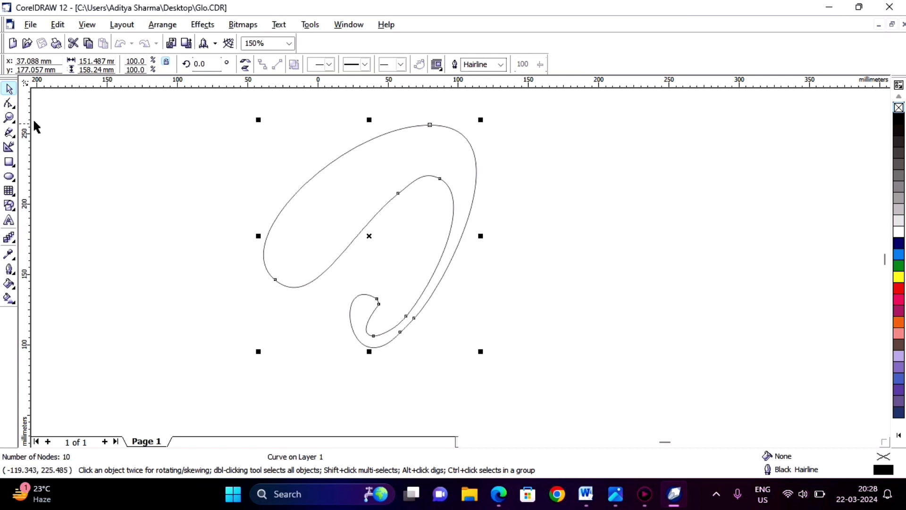
{"action": "left_click", "coordinate": [8, 103]}
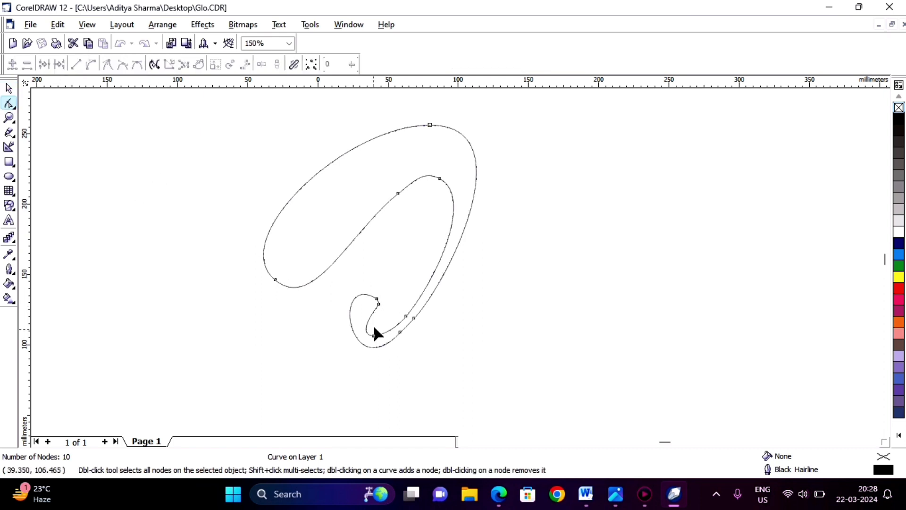
{"action": "left_click_drag", "start_coordinate": [376, 303], "coordinate": [388, 300]}
{"action": "left_click", "coordinate": [375, 297]}
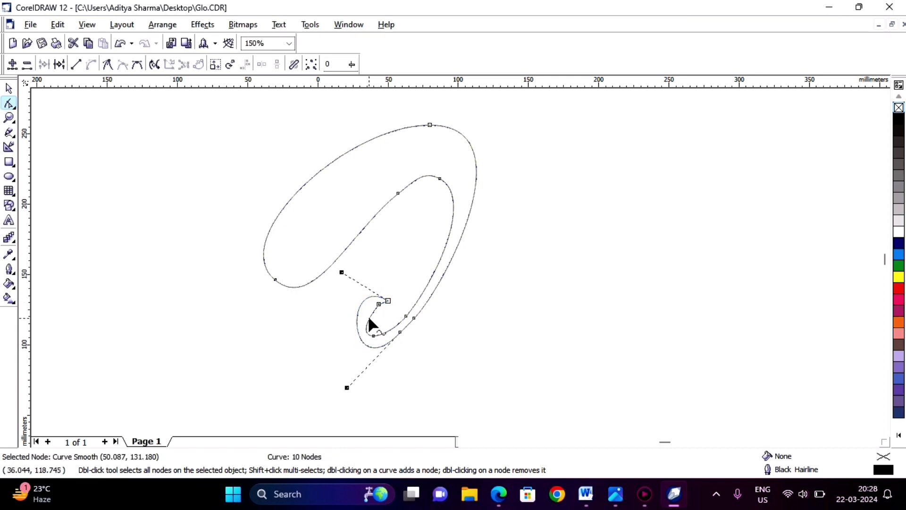
{"action": "key", "text": "ctrl+z"}
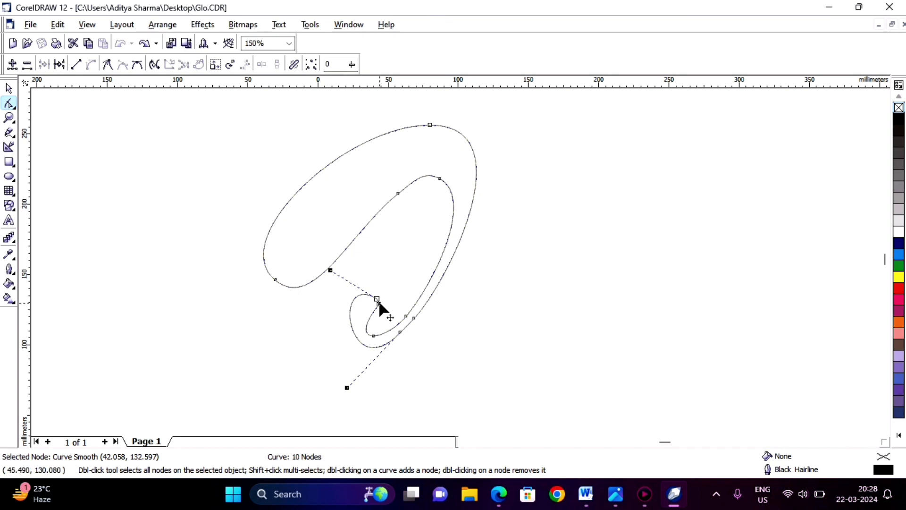
Reshape the hook's inner edge by pulling the lower handle of the inner tip node to about (46, 124) mm.
{"action": "left_click", "coordinate": [378, 304]}
{"action": "left_click_drag", "start_coordinate": [377, 309], "coordinate": [383, 312]}
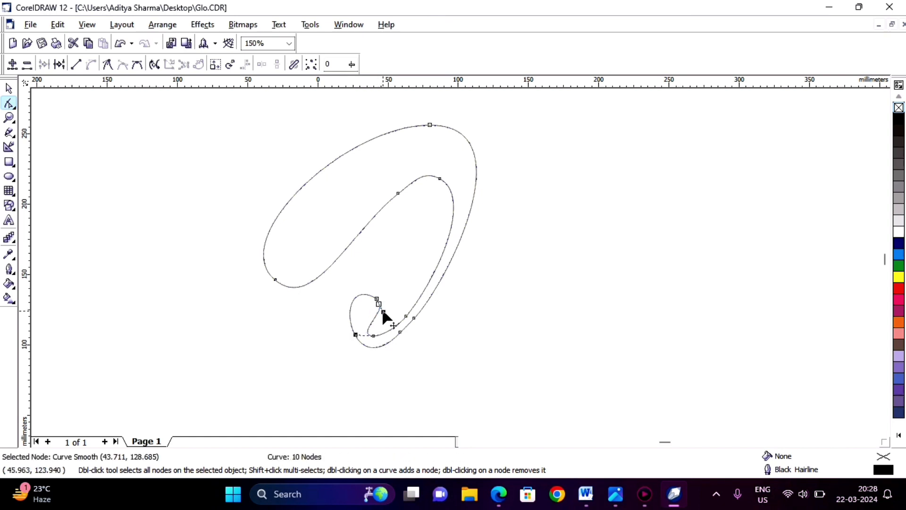
{"action": "left_click", "coordinate": [8, 88]}
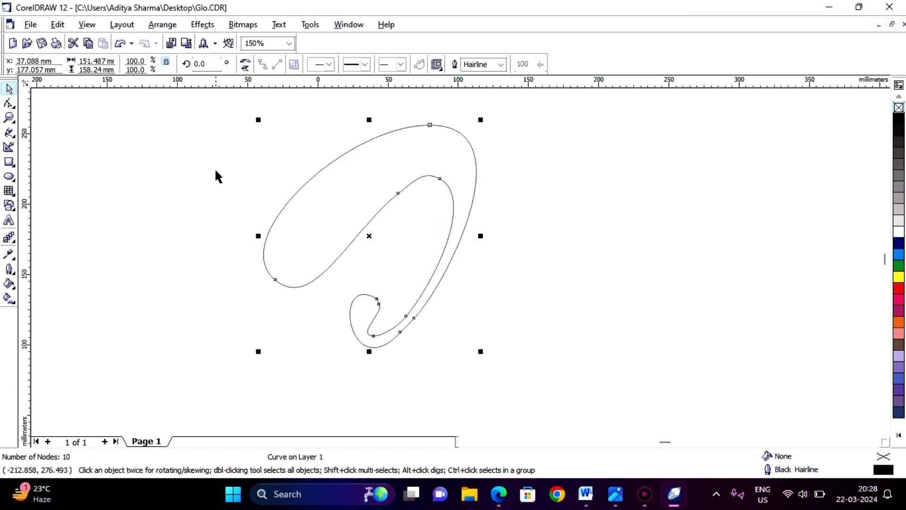
{"action": "left_click", "coordinate": [371, 300]}
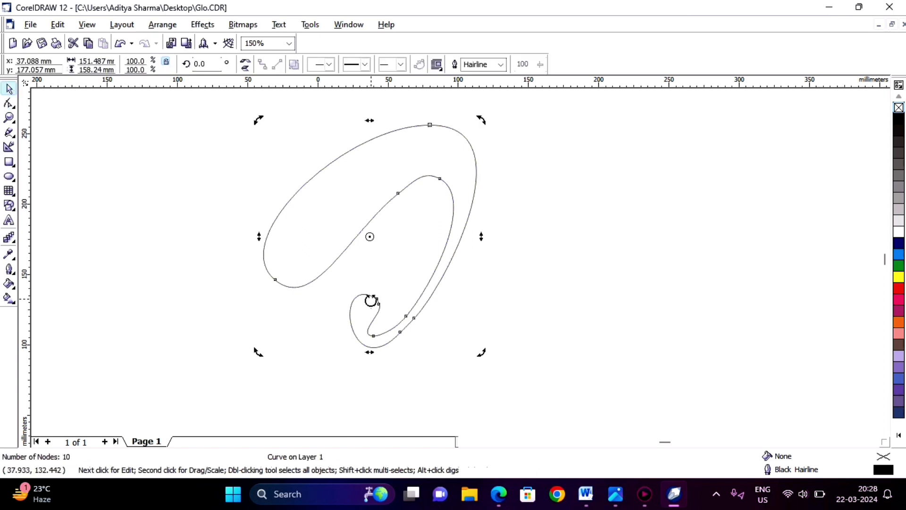
Pull the hook's outer curve slightly inward and move the inner node at its base to about (44, 107) mm.
{"action": "left_click", "coordinate": [8, 103]}
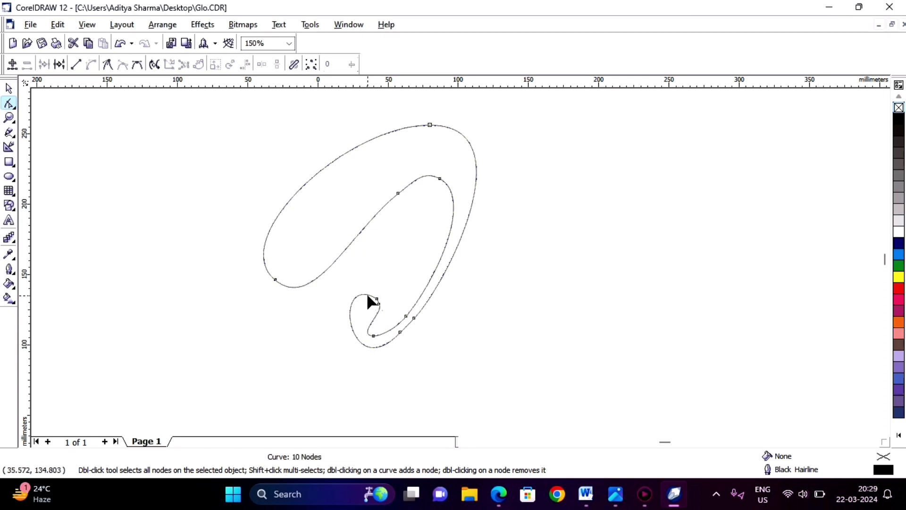
{"action": "left_click_drag", "start_coordinate": [366, 295], "coordinate": [370, 296]}
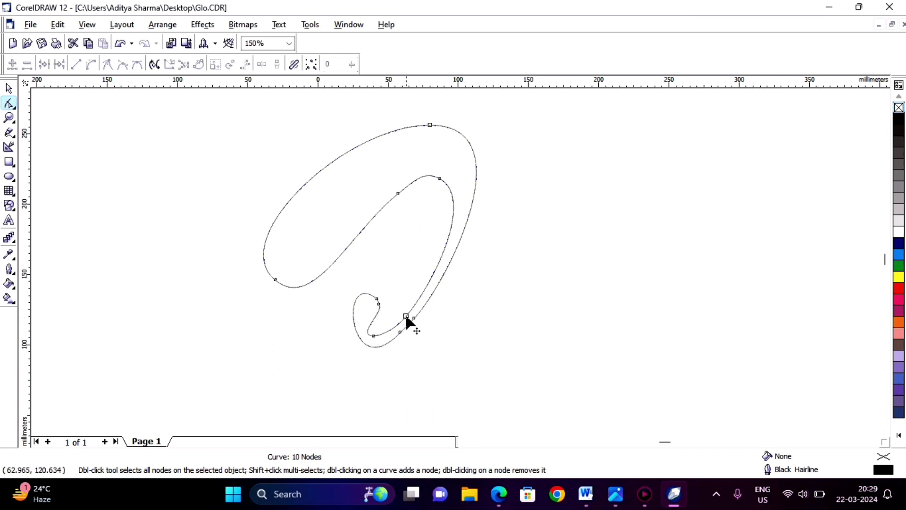
{"action": "left_click", "coordinate": [379, 334]}
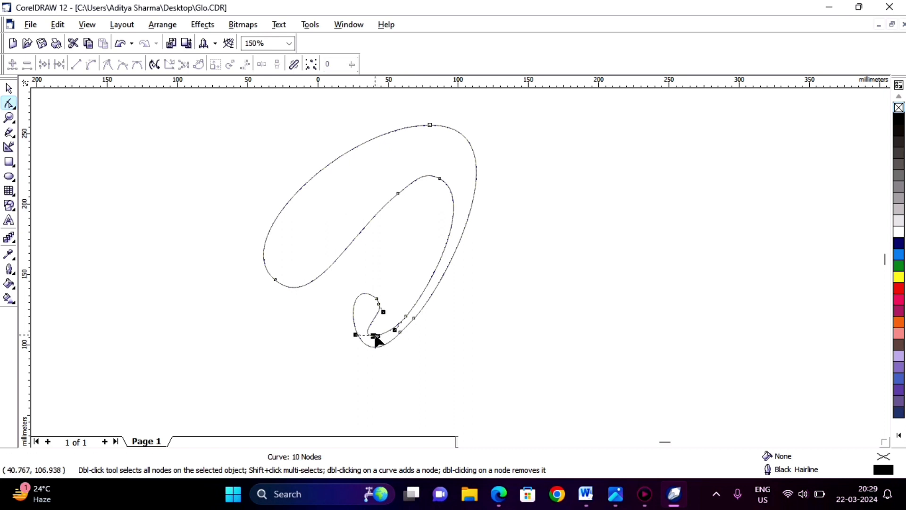
{"action": "left_click_drag", "start_coordinate": [380, 336], "coordinate": [381, 334]}
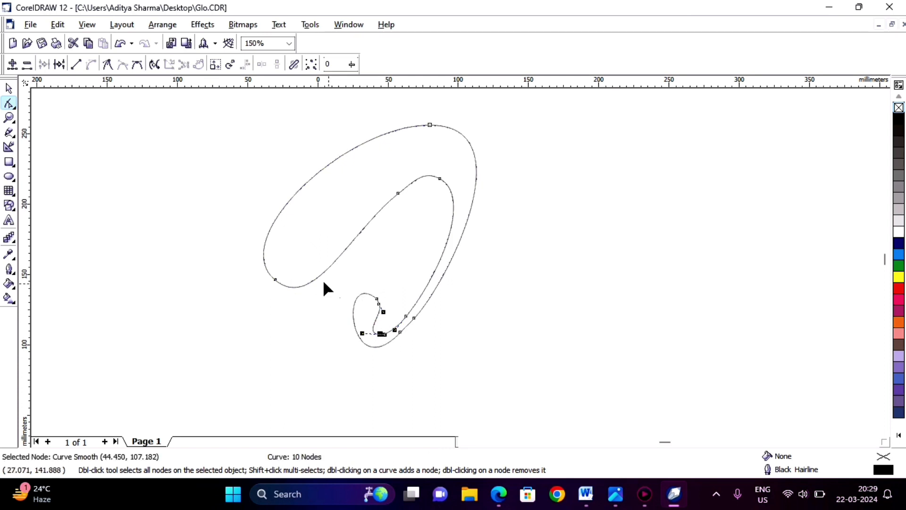
{"action": "left_click", "coordinate": [8, 88]}
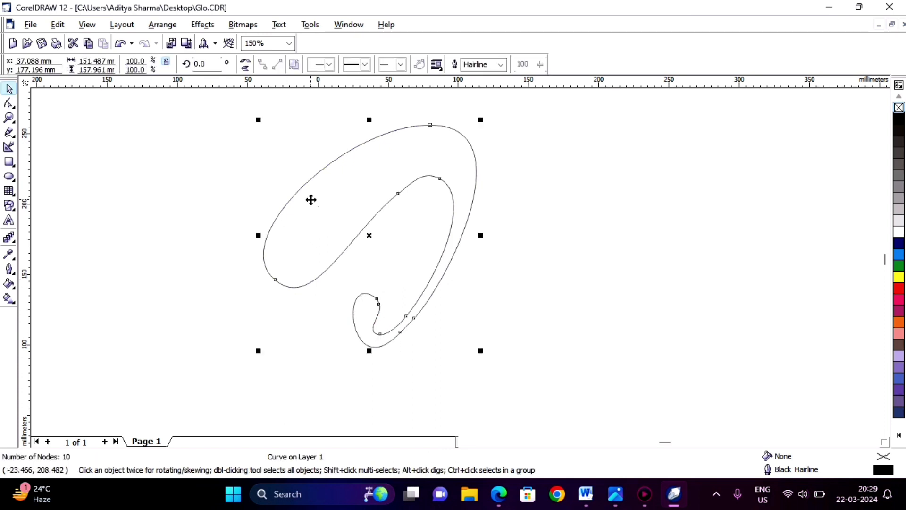
Compare the curve with the New Airtel Logo.PNG reference image and give it a red fill and red outline.
{"action": "key", "text": "alt+Tab"}
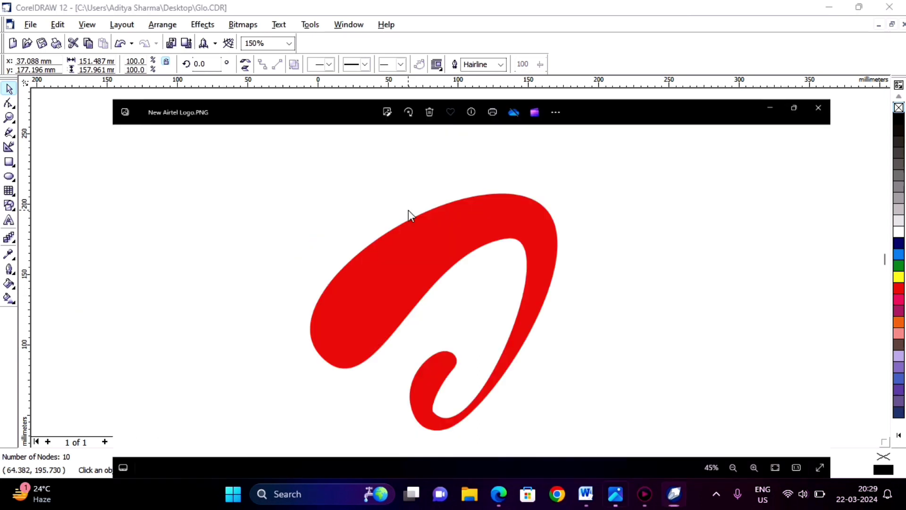
{"action": "key", "text": "alt+Tab"}
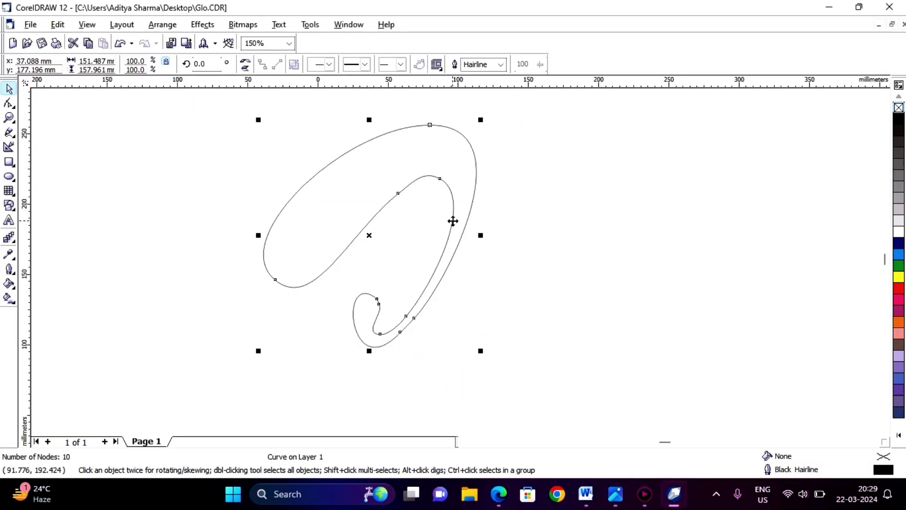
{"action": "left_click", "coordinate": [899, 289]}
{"action": "right_click", "coordinate": [899, 291]}
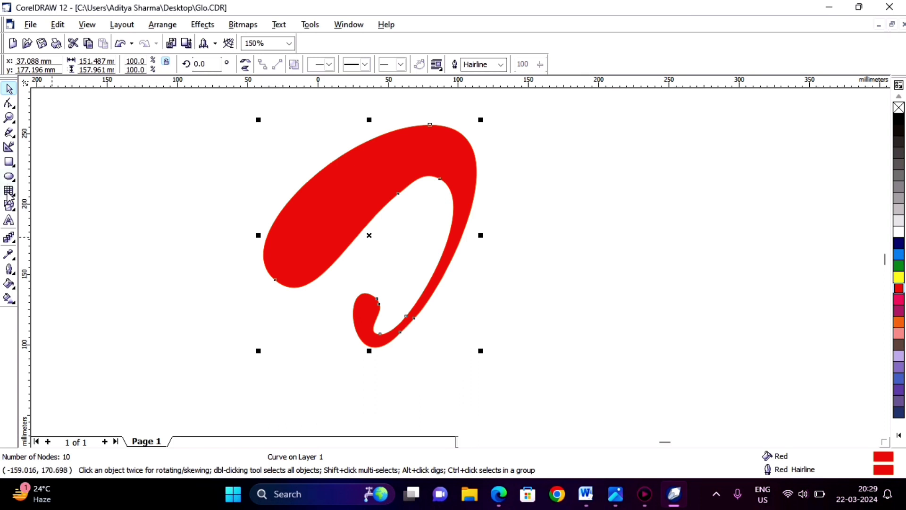
Add the artistic text "Airtel" beside the hook of the logo and enlarge it to about 80 pt.
{"action": "left_click", "coordinate": [9, 222]}
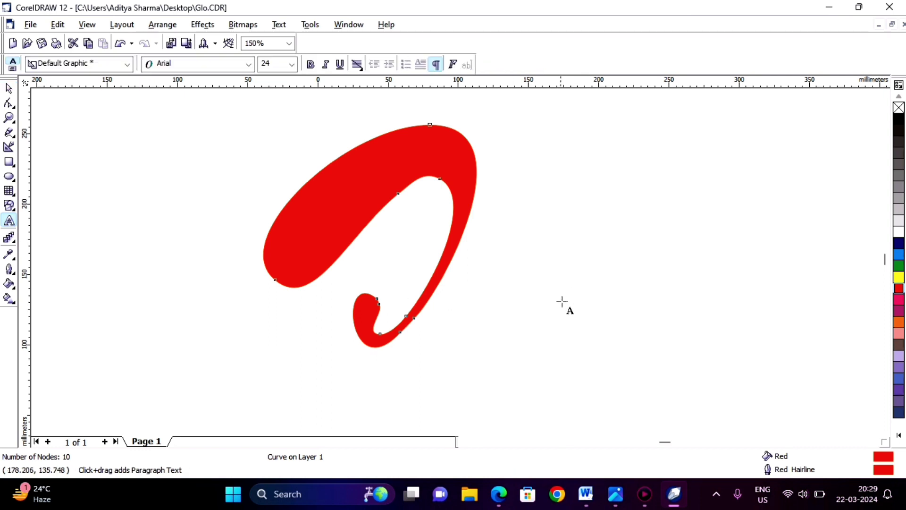
{"action": "left_click", "coordinate": [553, 311]}
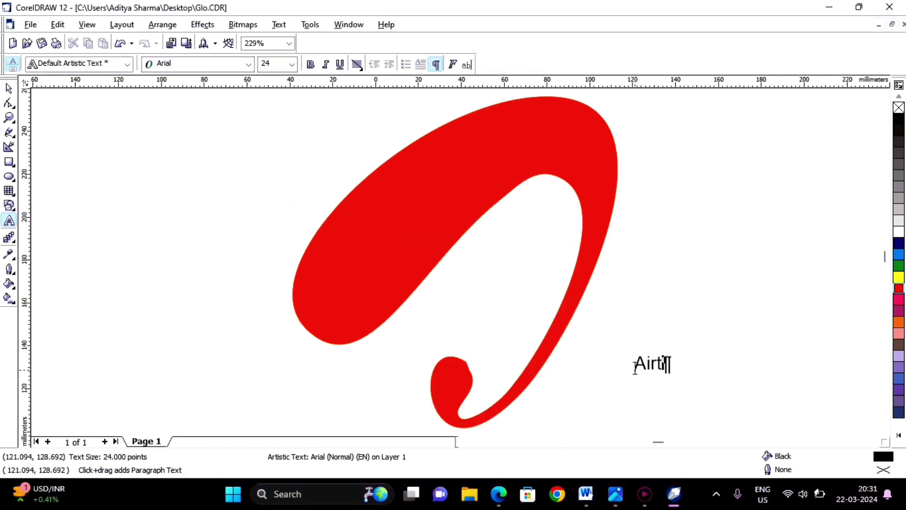
{"action": "type", "text": "el"}
{"action": "left_click", "coordinate": [9, 87]}
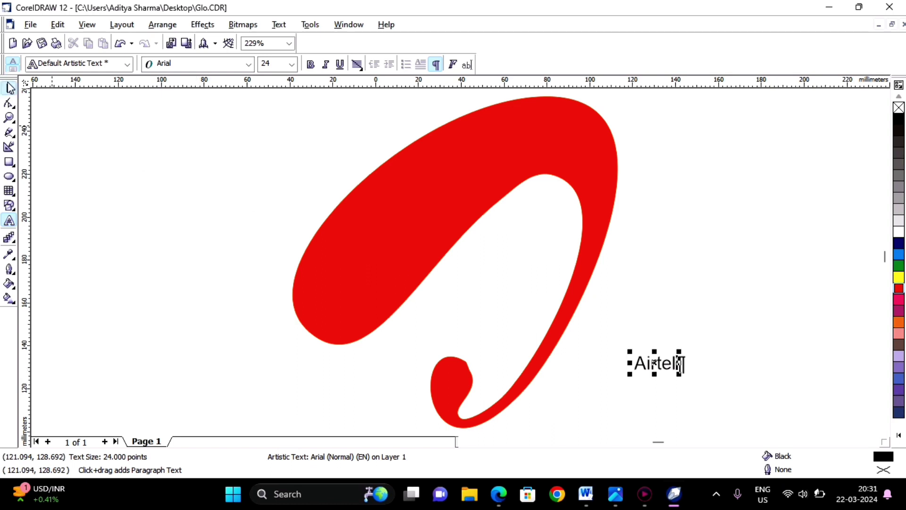
{"action": "left_click_drag", "start_coordinate": [679, 373], "coordinate": [833, 407]}
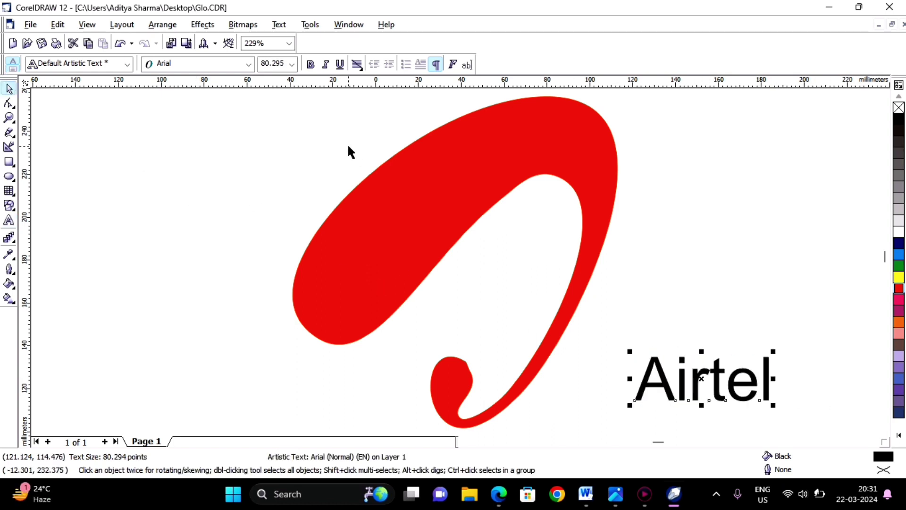
Set the Airtel text in Arial Black, enlarge it to about 92 pt and move it up beside the stem.
{"action": "left_click", "coordinate": [248, 65]}
{"action": "left_click", "coordinate": [246, 103]}
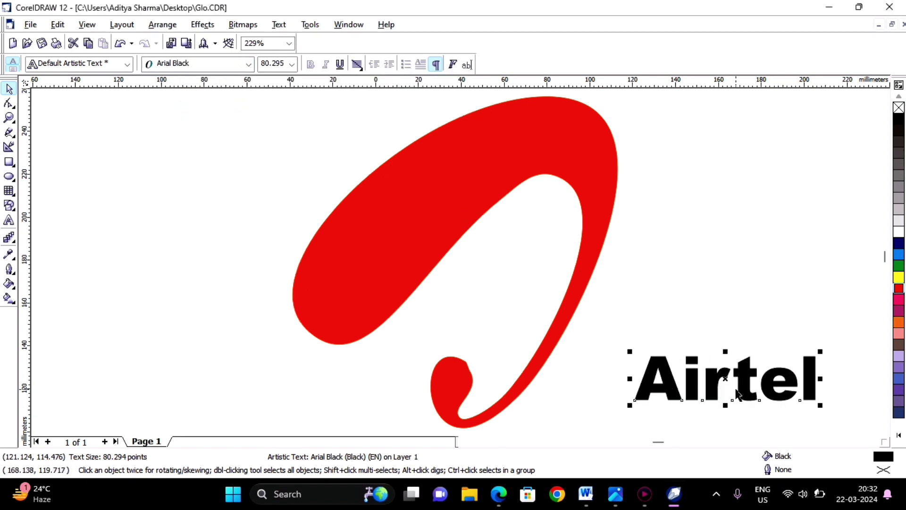
{"action": "left_click_drag", "start_coordinate": [727, 405], "coordinate": [735, 310]}
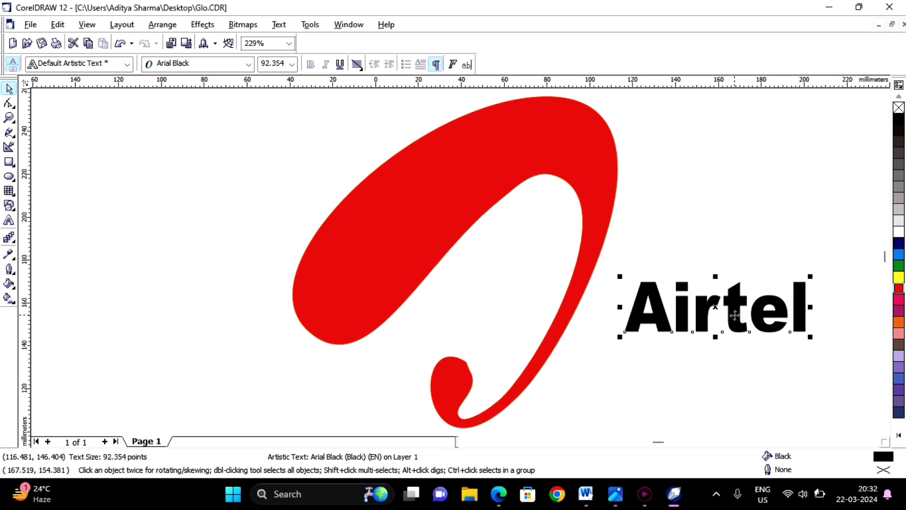
Give the Airtel text a red fill and red outline.
{"action": "left_click", "coordinate": [898, 290]}
{"action": "right_click", "coordinate": [897, 289]}
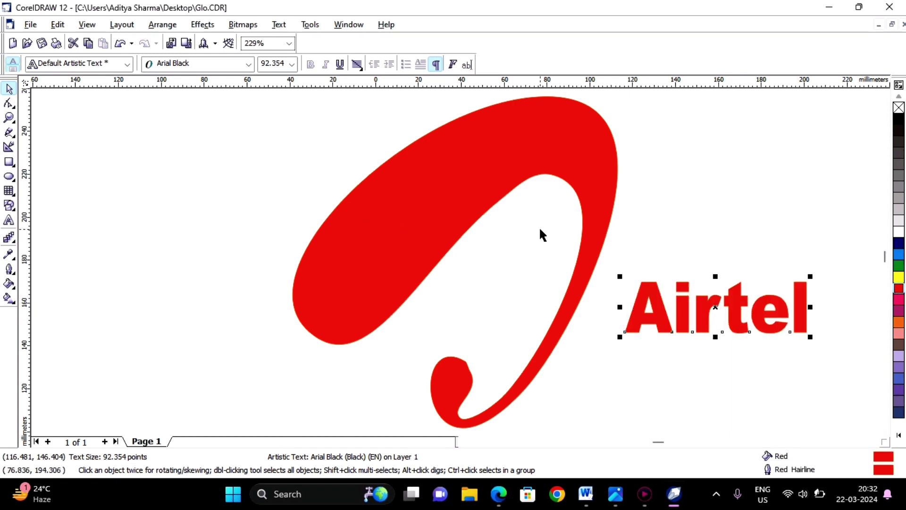
{"action": "scroll", "coordinate": [540, 229], "scroll_direction": "right", "scroll_amount": 2}
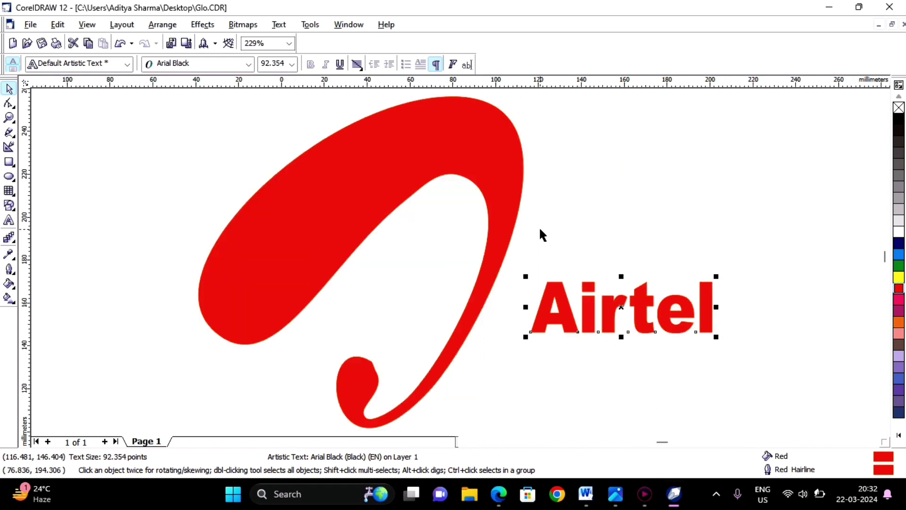
{"action": "scroll", "coordinate": [541, 235], "scroll_direction": "down", "scroll_amount": 1}
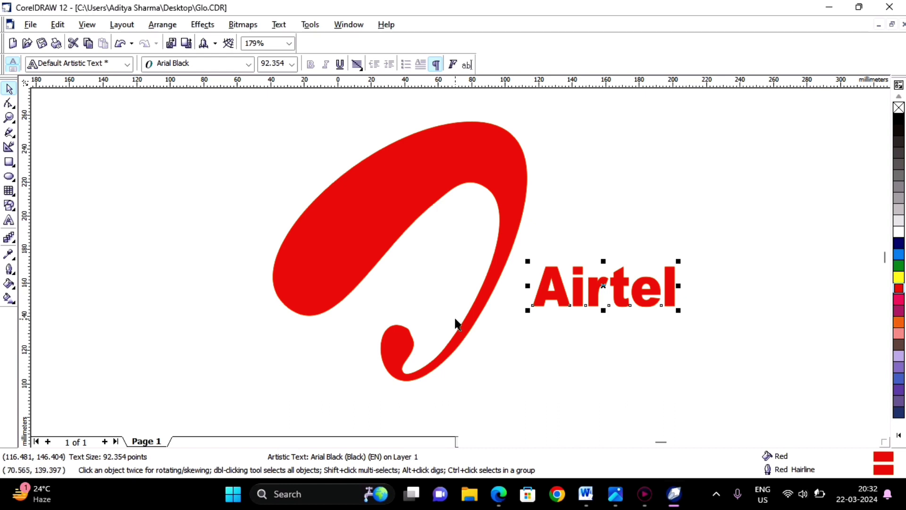